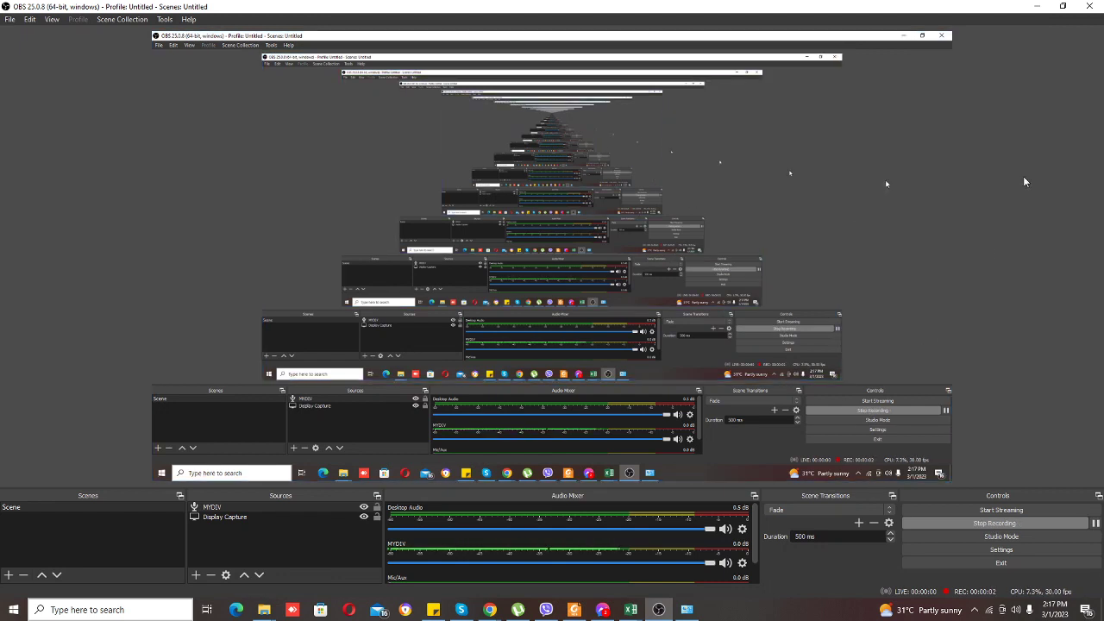
Step: Minimize OBS Studio to reveal the desktop and the inventory form
left_click(1035, 7)
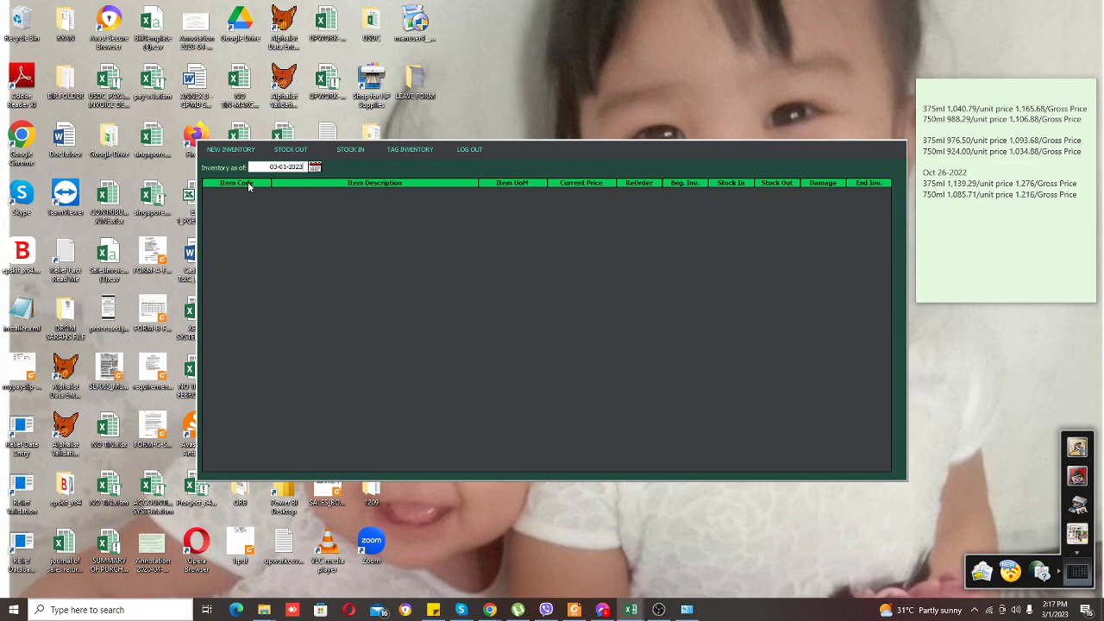
Step: Enter SILKA PAPAYA SOAP with unit PC, price 25, reorder 5, beginning inventory 20, and add it
left_click(235, 152)
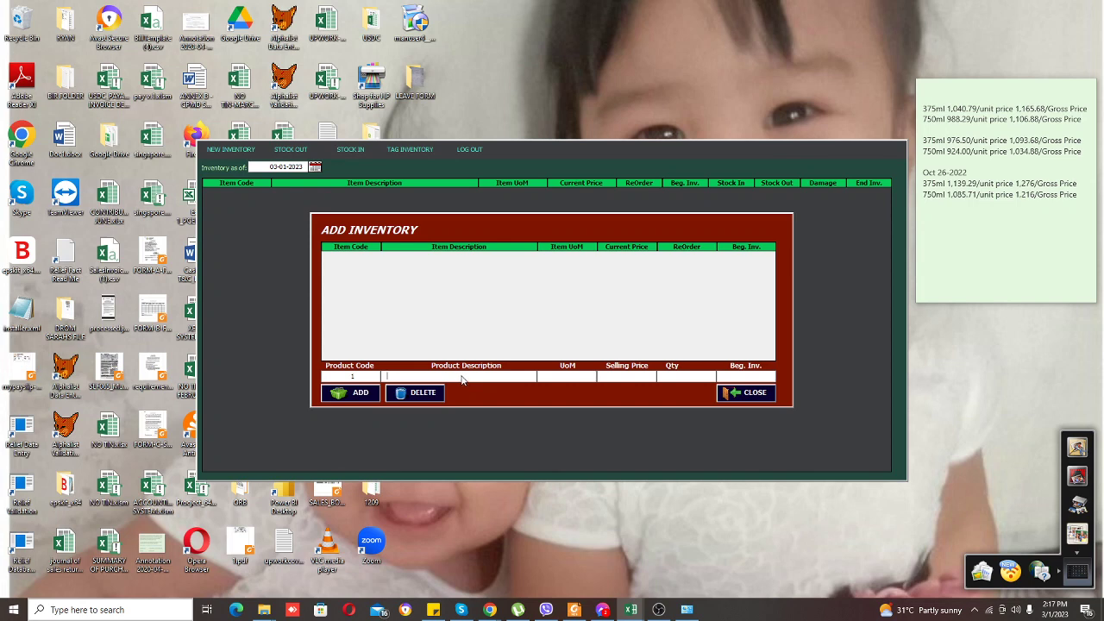
type("SILKA PAPAY")
type("A SOAP")
left_click(577, 378)
type("P")
type("C")
type("25")
key("Tab")
type("5")
type("20")
left_click(362, 396)
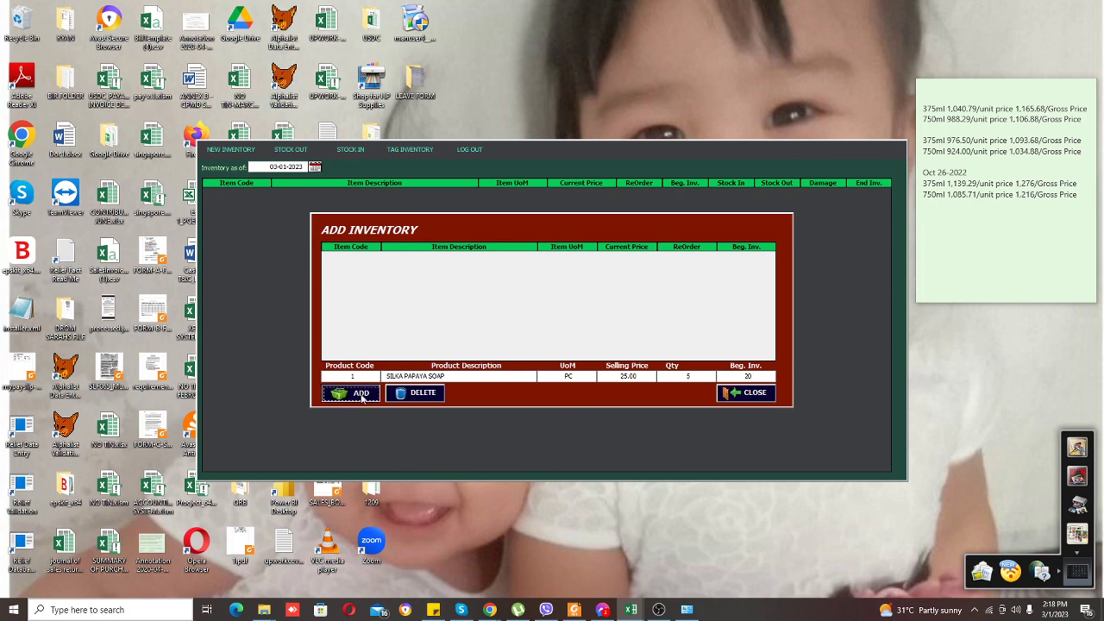
left_click(743, 392)
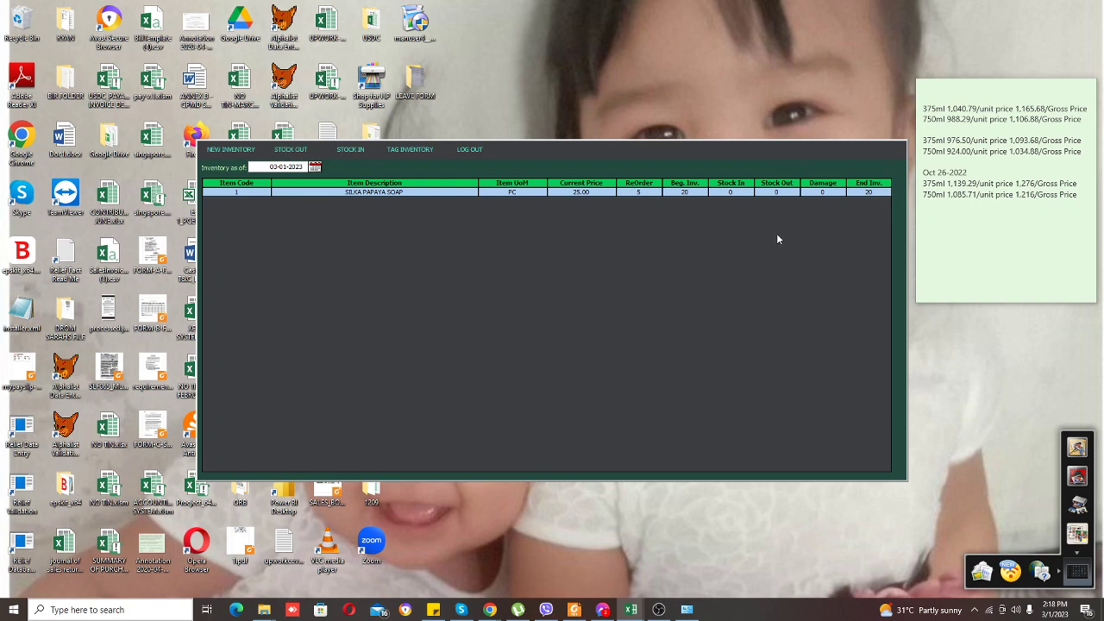
Step: Start a stock-out invoice billed to CASH
left_click(291, 152)
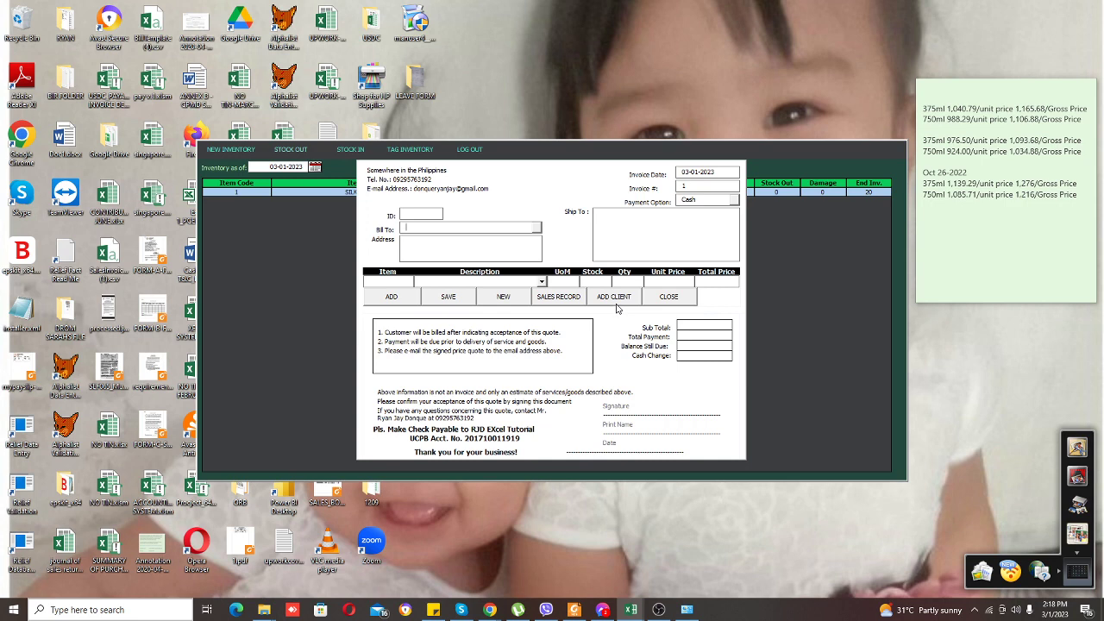
left_click(536, 229)
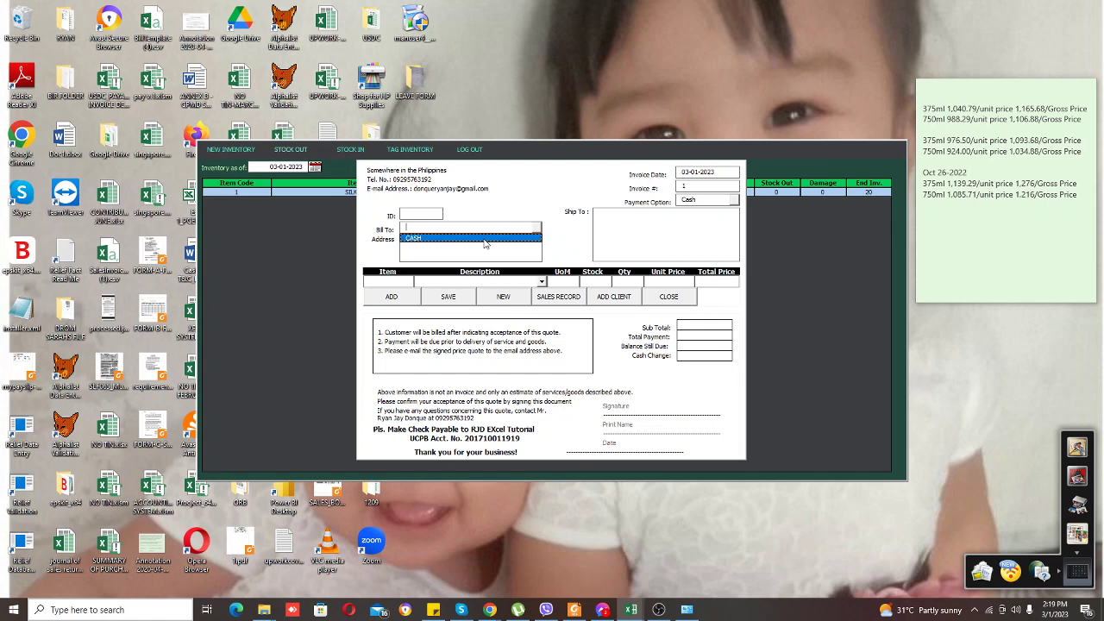
left_click(470, 239)
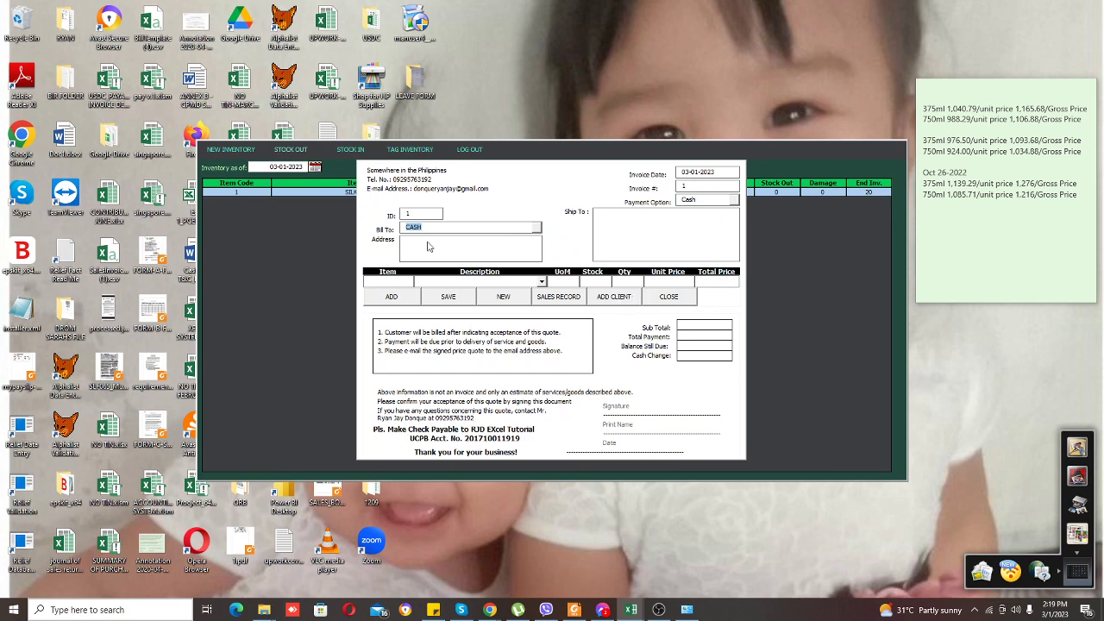
Step: Register a new client, try it as the bill-to, then switch back to CASH
left_click(616, 301)
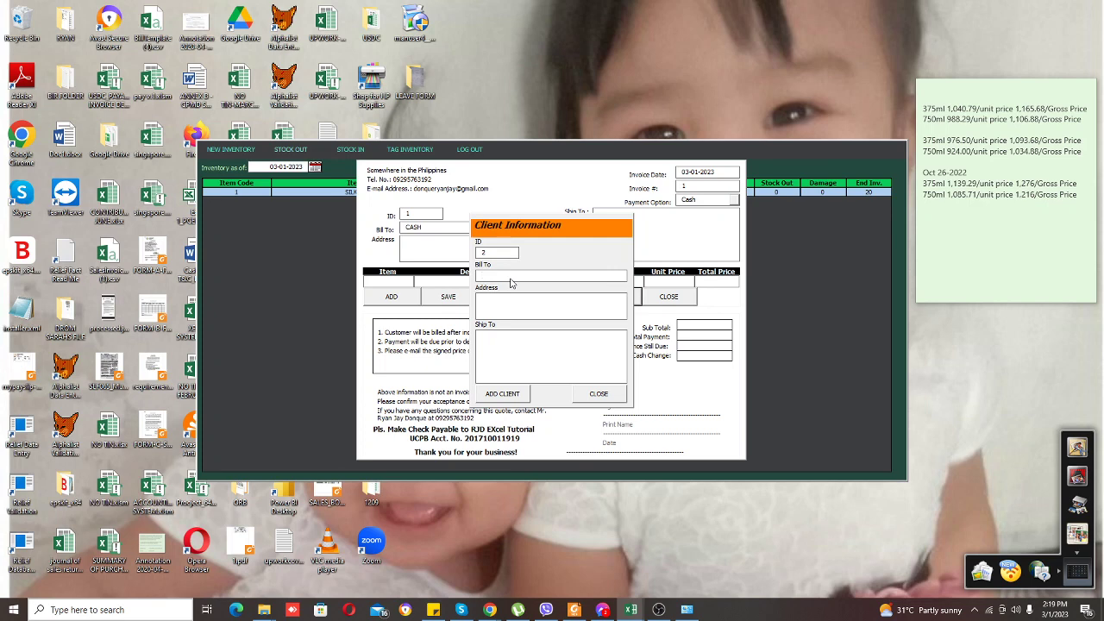
type("RJD")
left_click(512, 397)
left_click(621, 394)
left_click(535, 228)
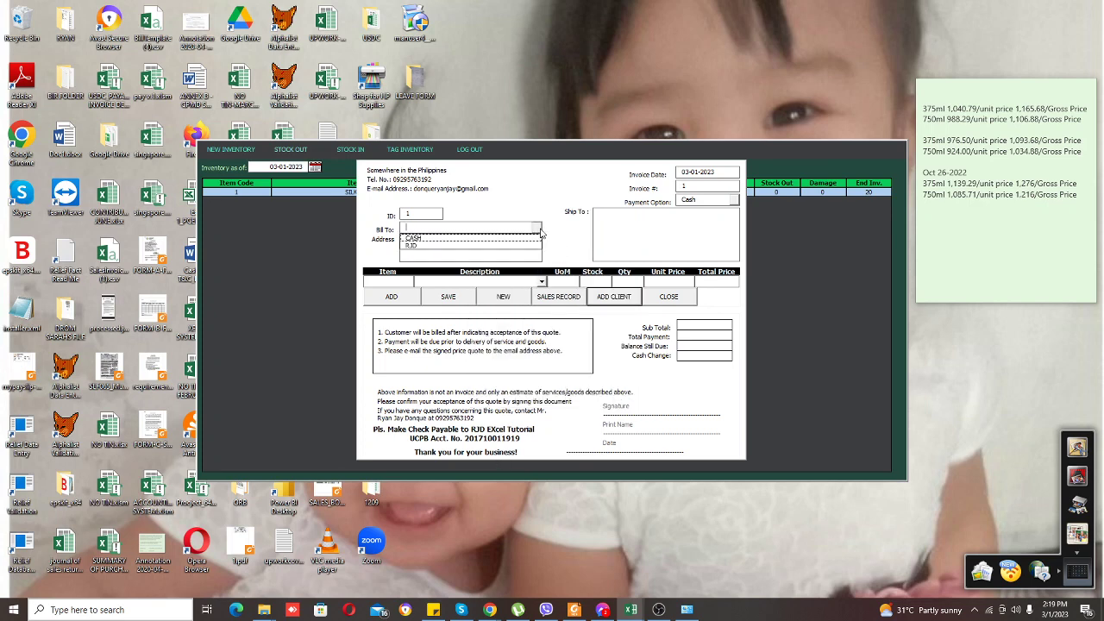
left_click(499, 251)
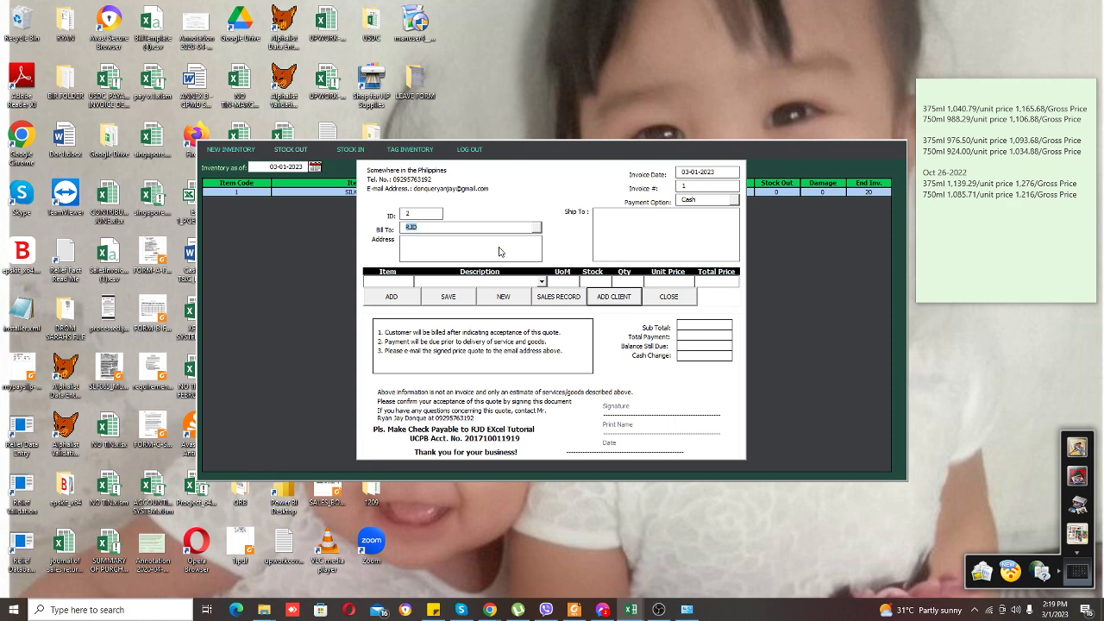
left_click(536, 229)
left_click(485, 238)
Step: Add a line for 5 SILKA PAPAYA SOAP to the invoice
left_click(541, 282)
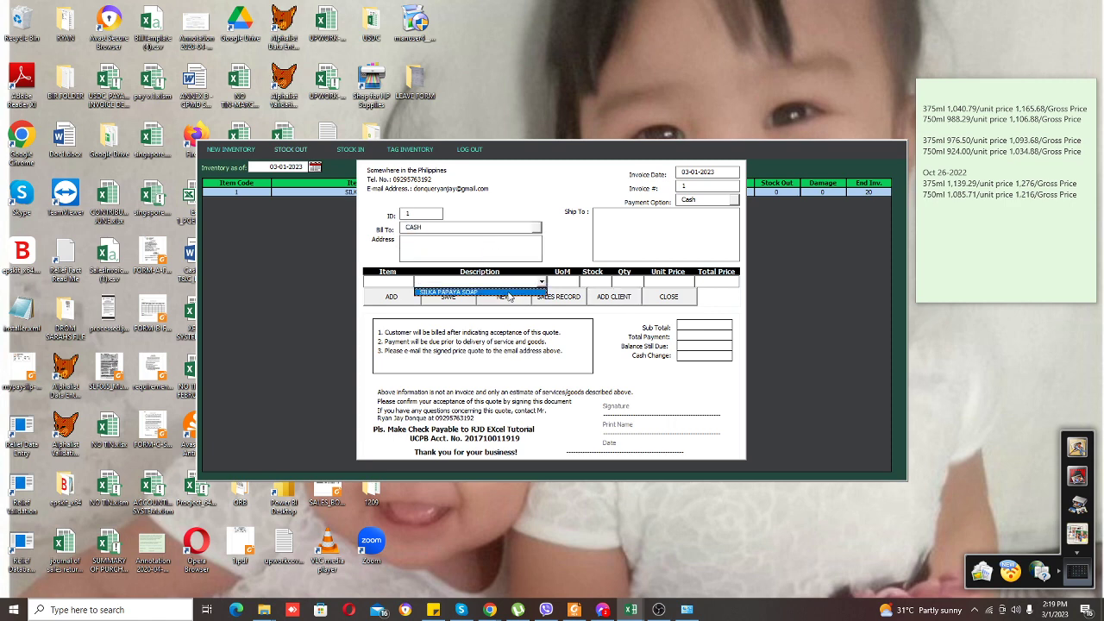
left_click(508, 293)
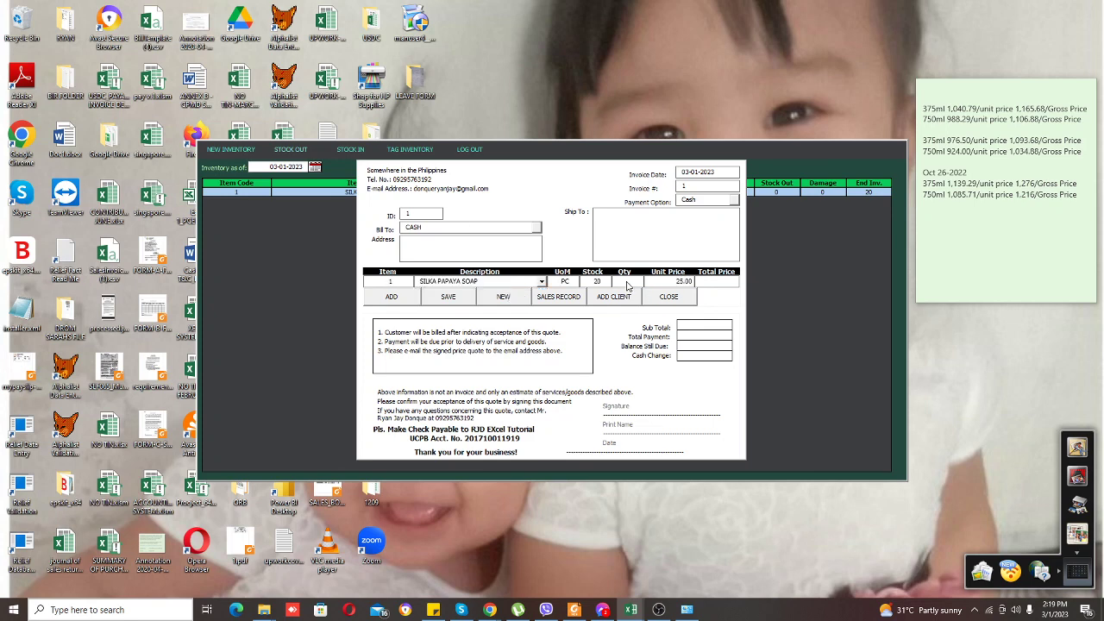
type("5")
left_click(402, 302)
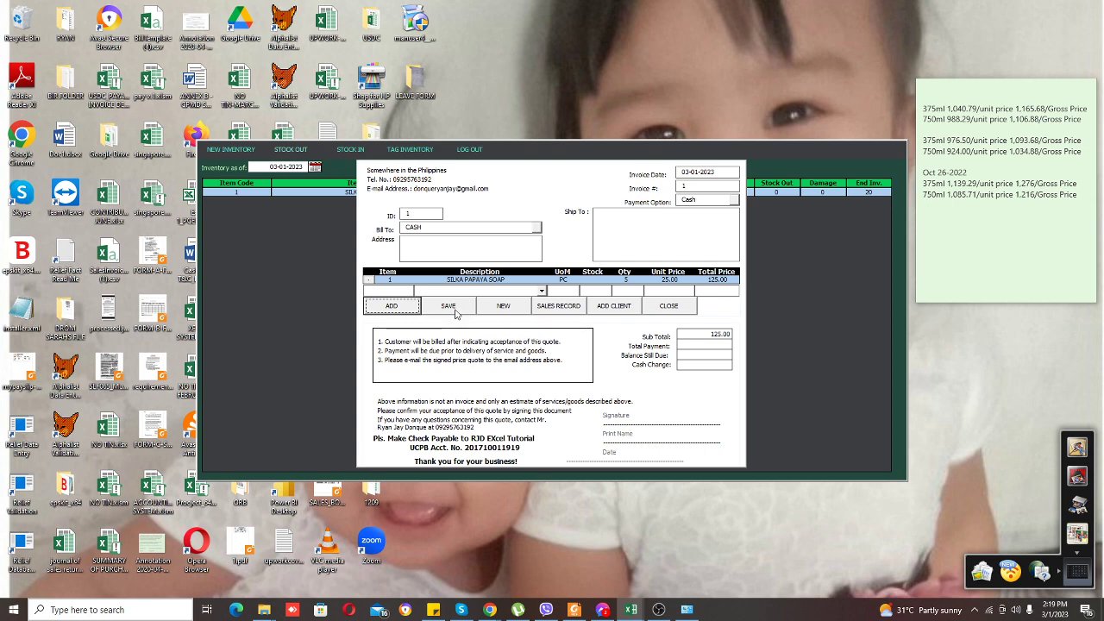
Step: Save the invoice and pay it with 150 after a rejected payment of 10
left_click(454, 310)
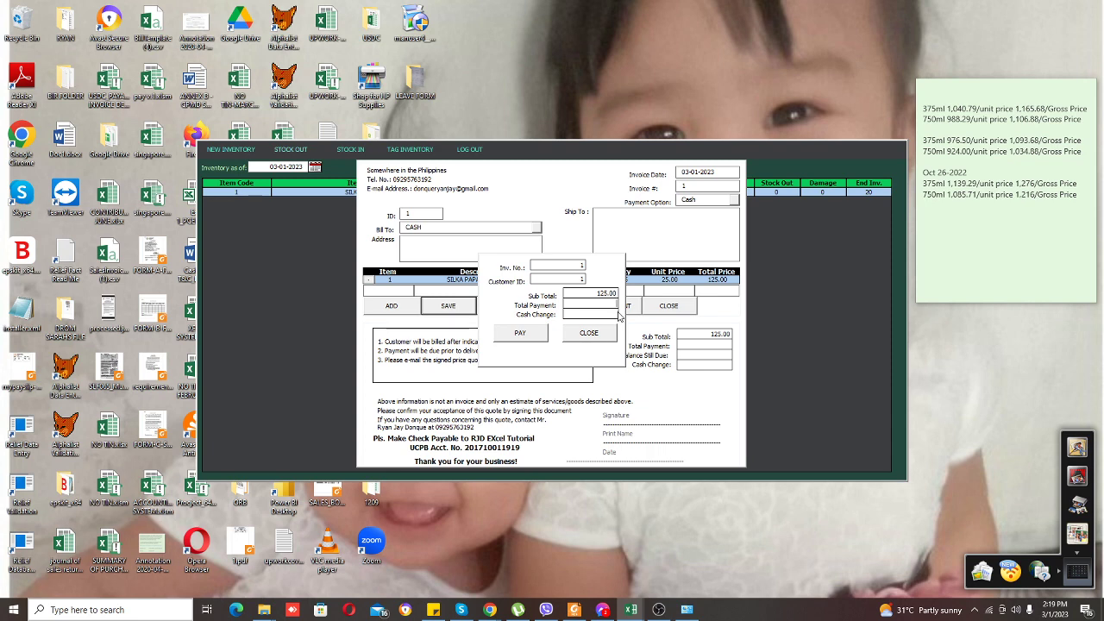
type("10")
left_click(523, 339)
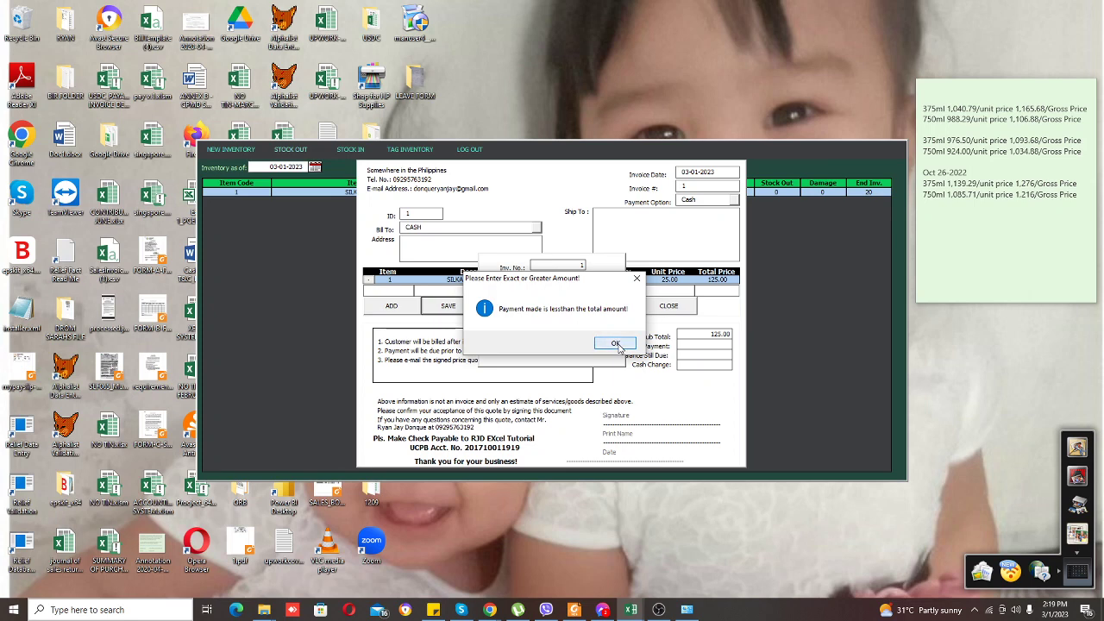
left_click(614, 343)
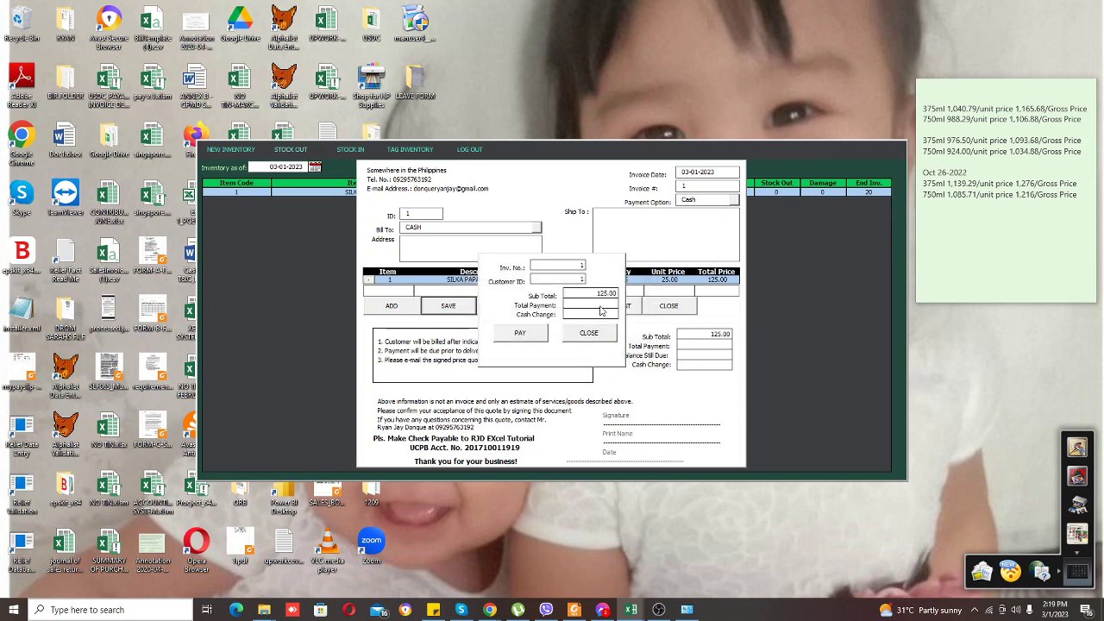
type("150")
left_click(521, 334)
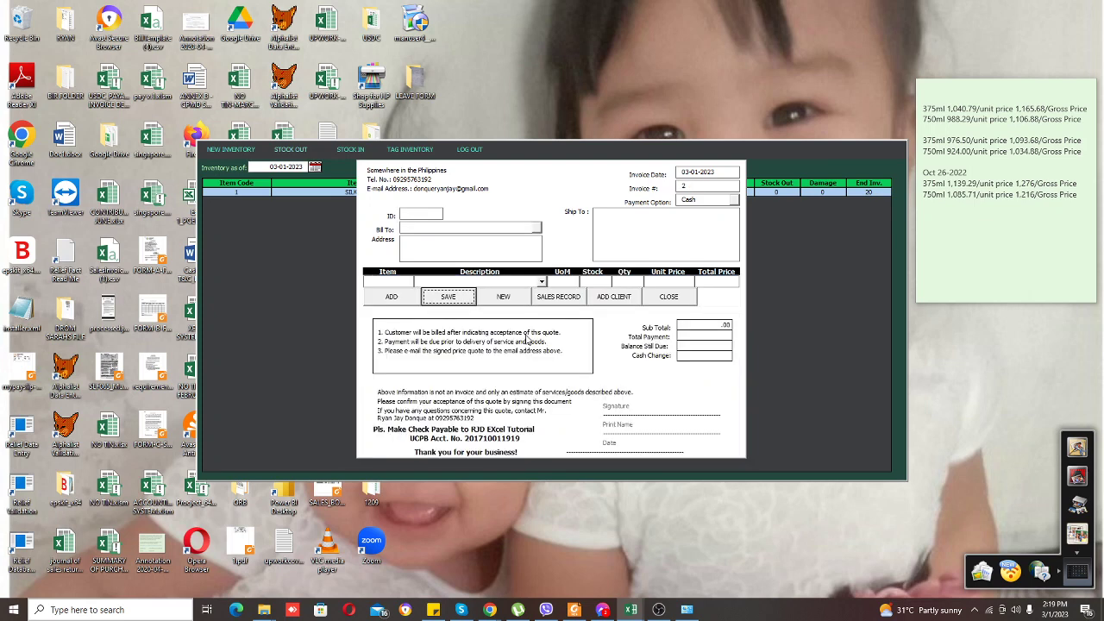
Step: Check the soap sale in the sales record, then close it and the invoice form
left_click(569, 298)
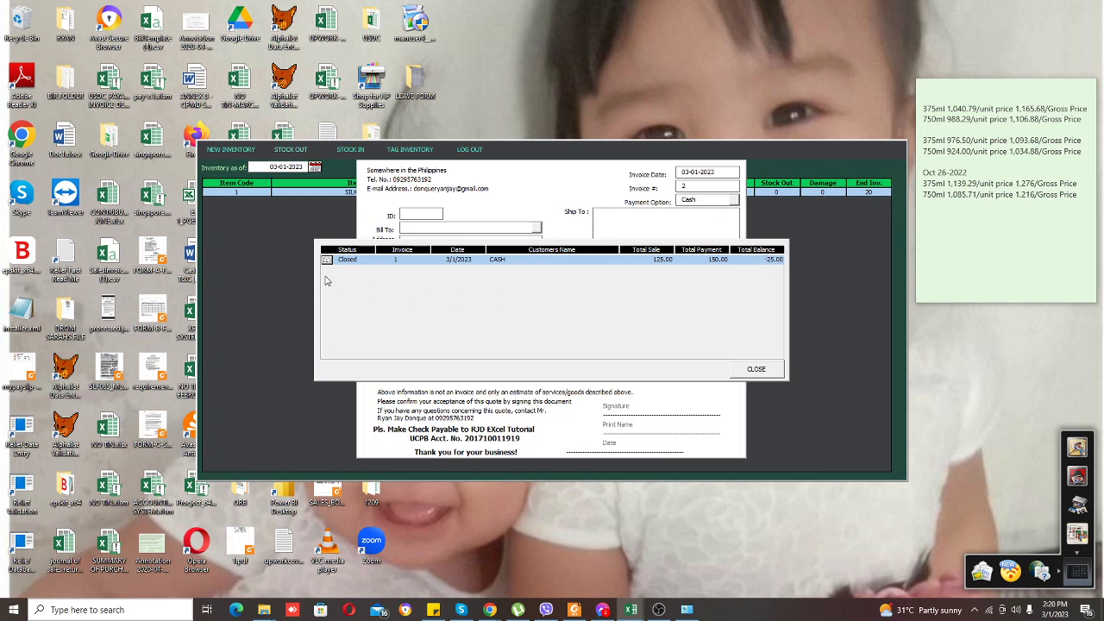
left_click(756, 370)
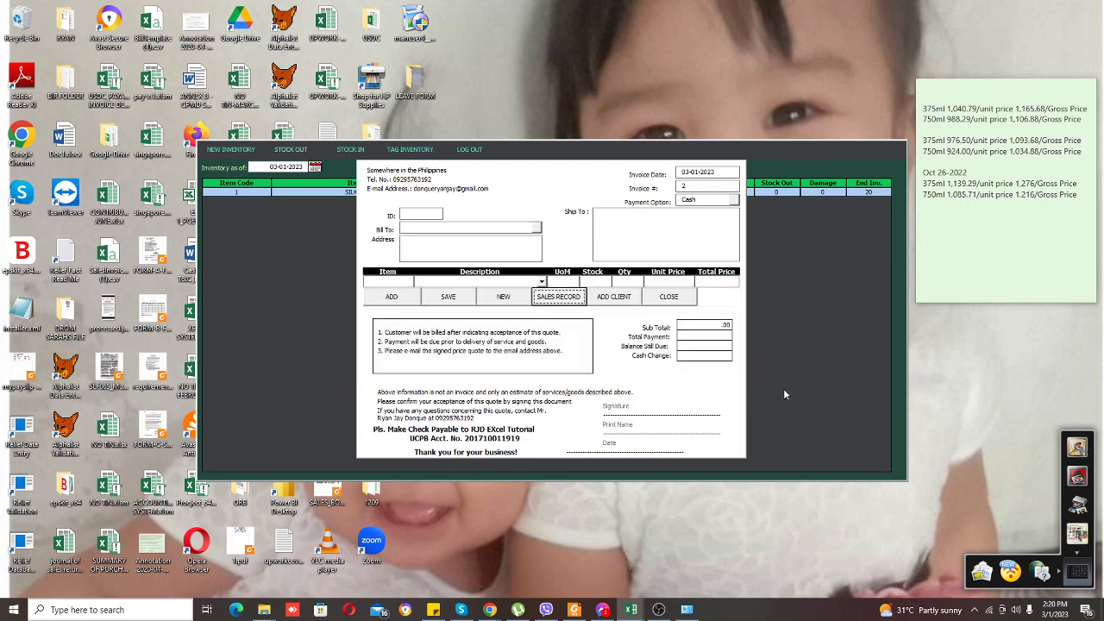
left_click(671, 297)
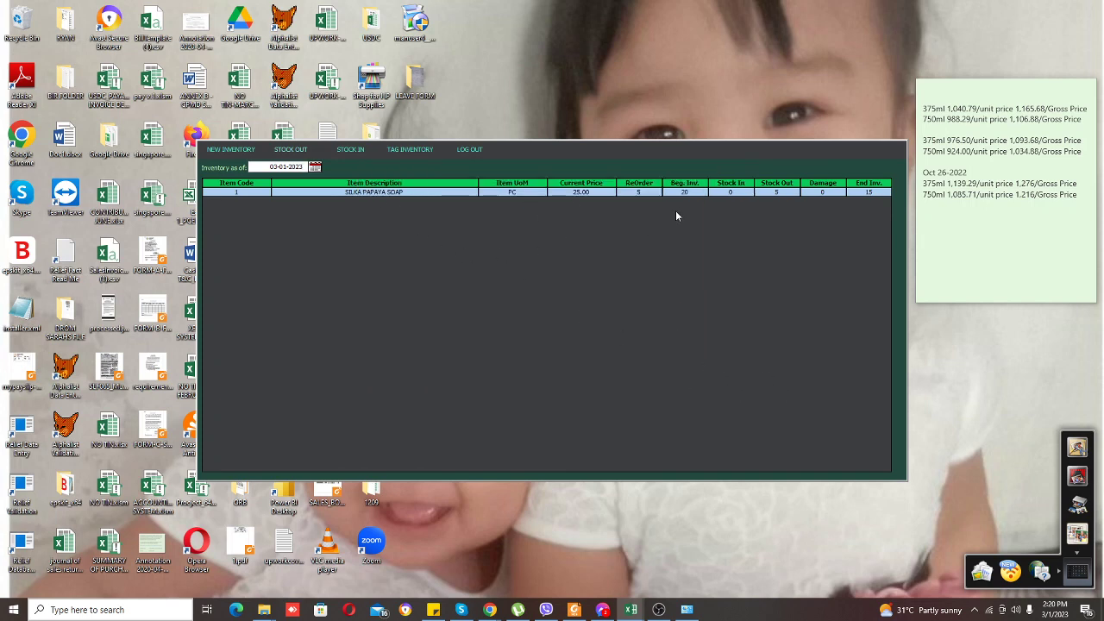
Step: Enter LUCKY ME BEEF with unit PC, price 15.00, reorder 5, beginning stock 30, and add it
left_click(239, 154)
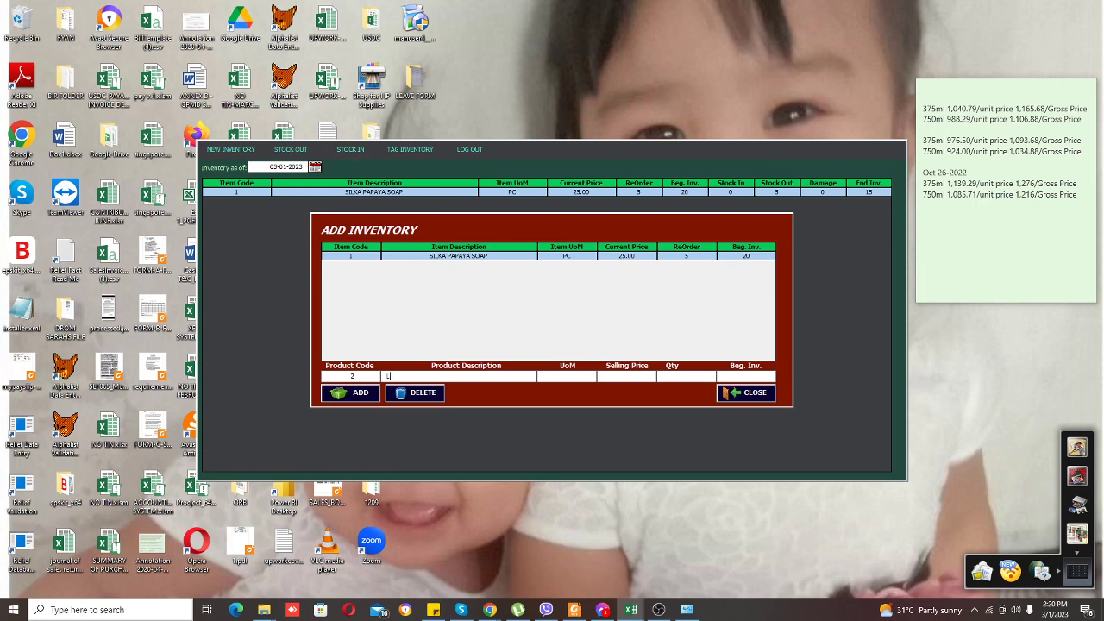
type("LUCKY")
type(" ME BEEF")
key("shift+Home")
key("Tab")
type("PC")
key("Tab")
key("Tab")
left_click(353, 392)
left_click(744, 392)
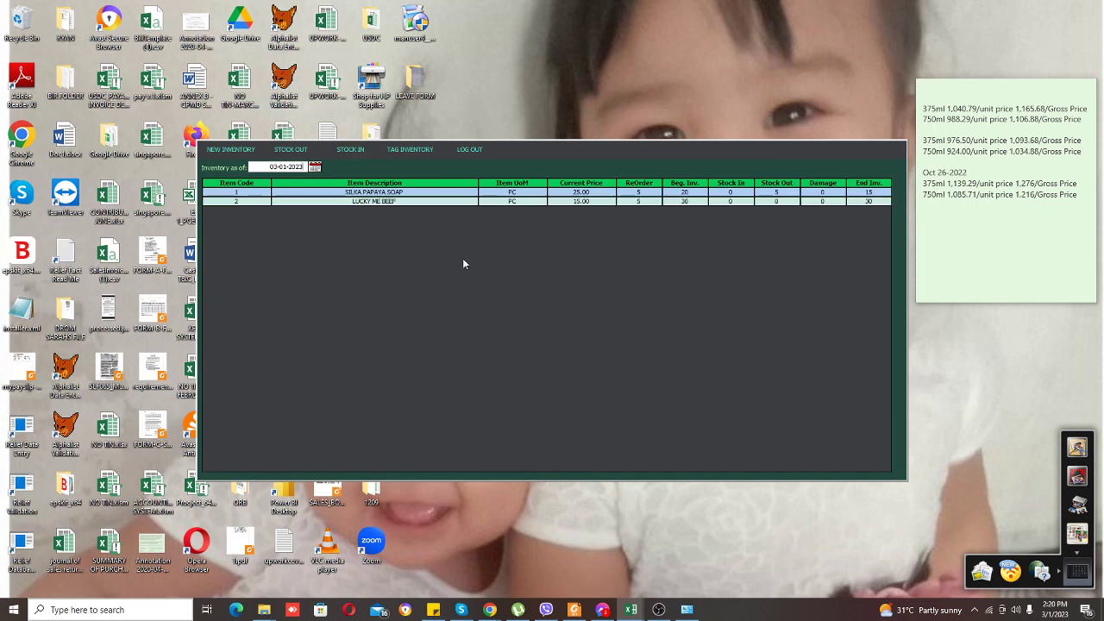
Step: Create a stock-out invoice line for 8 LUCKY ME BEEF billed to the new client
left_click(299, 150)
left_click(537, 228)
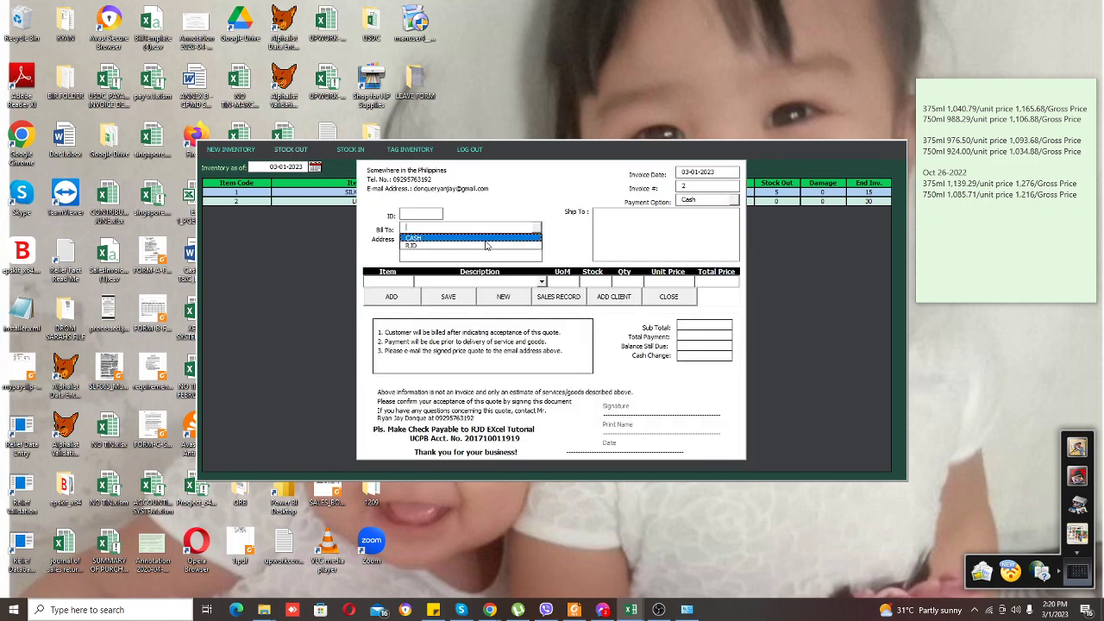
left_click(486, 246)
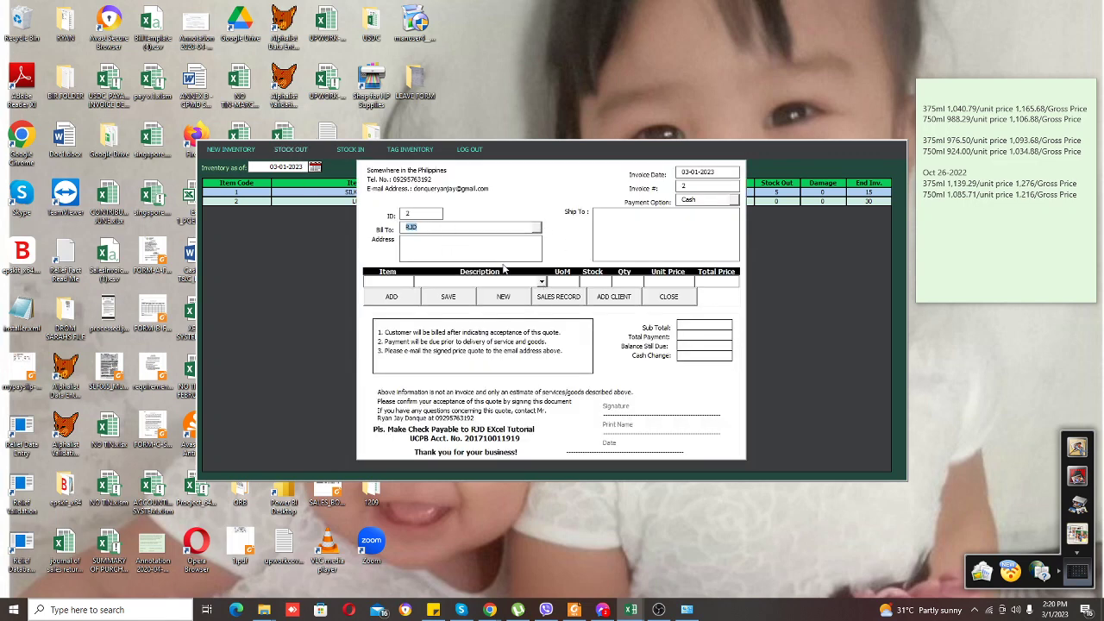
left_click(543, 282)
left_click(488, 306)
type("8")
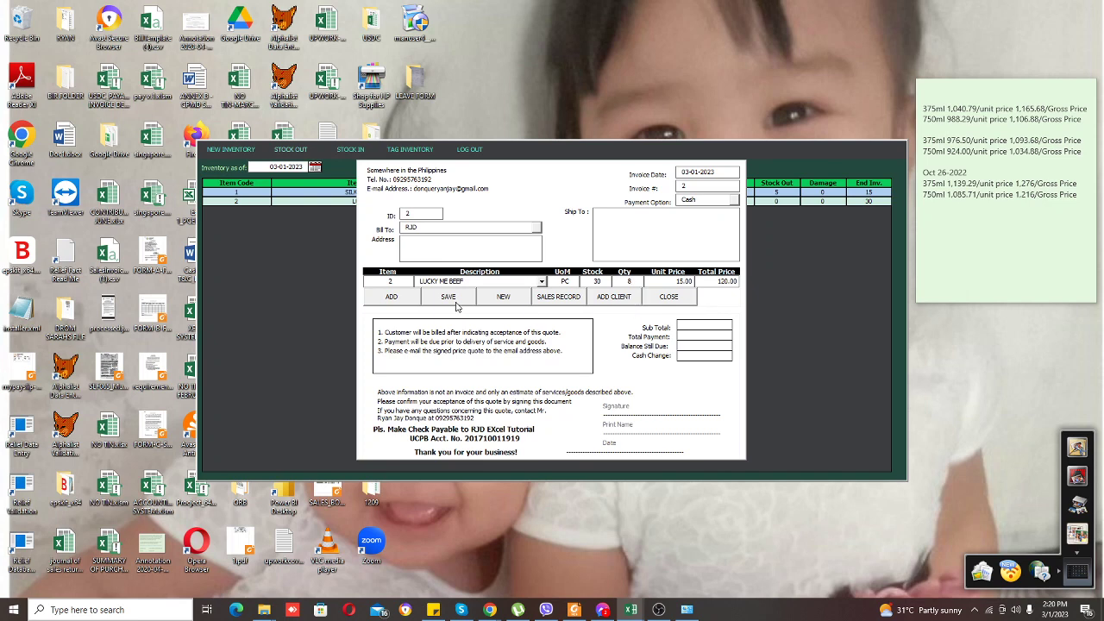
left_click(410, 299)
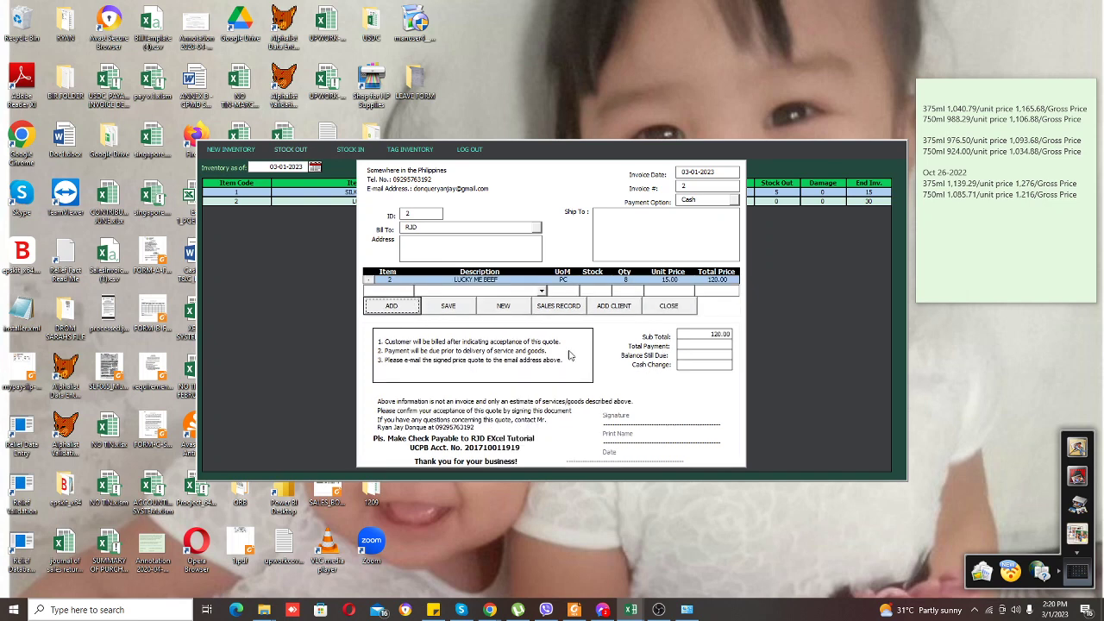
Step: Save and pay the invoice with 120, review the sales record, and close the form
left_click(448, 307)
type("120")
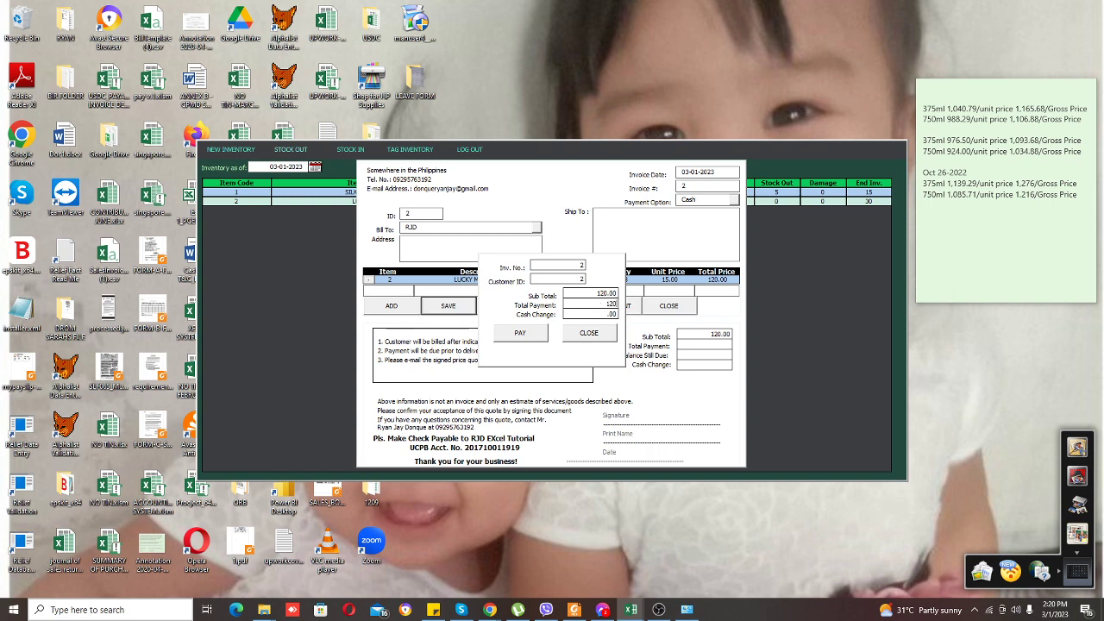
left_click(529, 332)
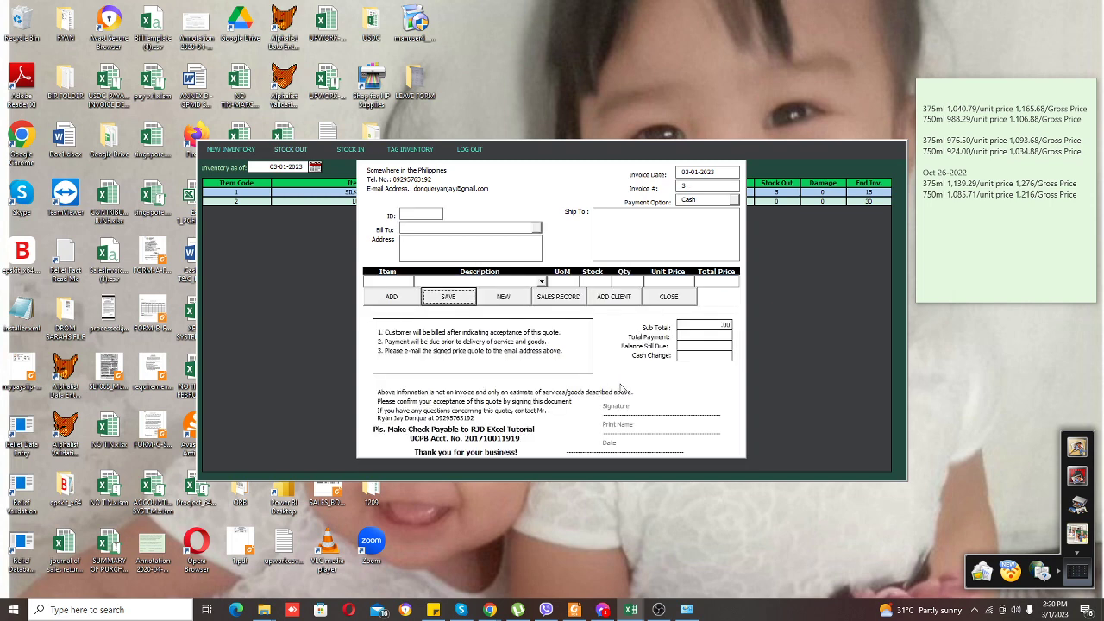
left_click(572, 297)
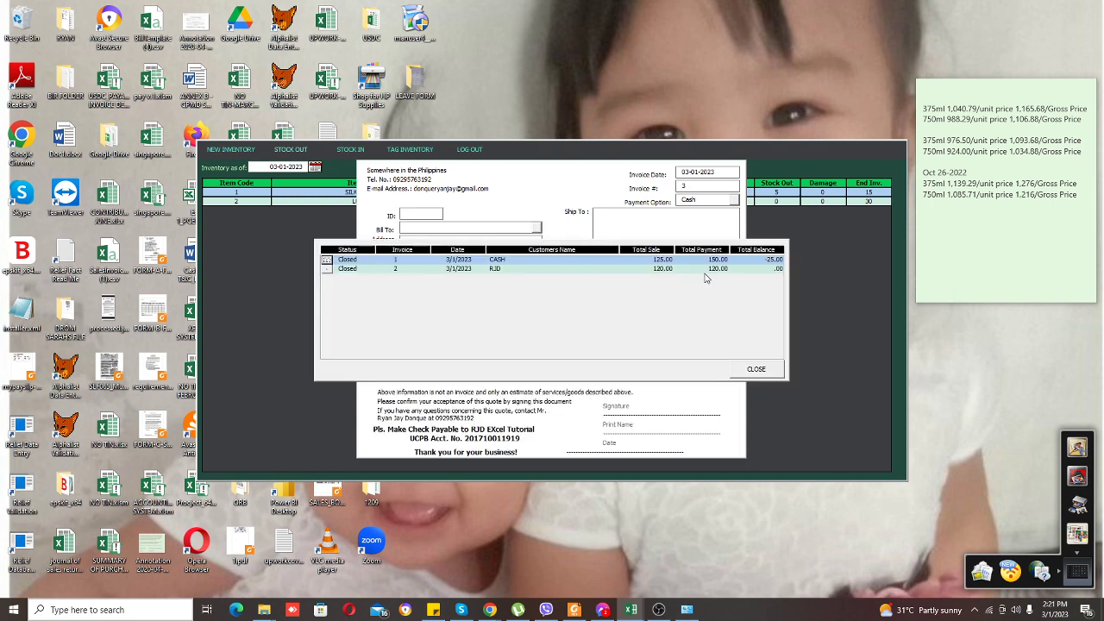
left_click(770, 376)
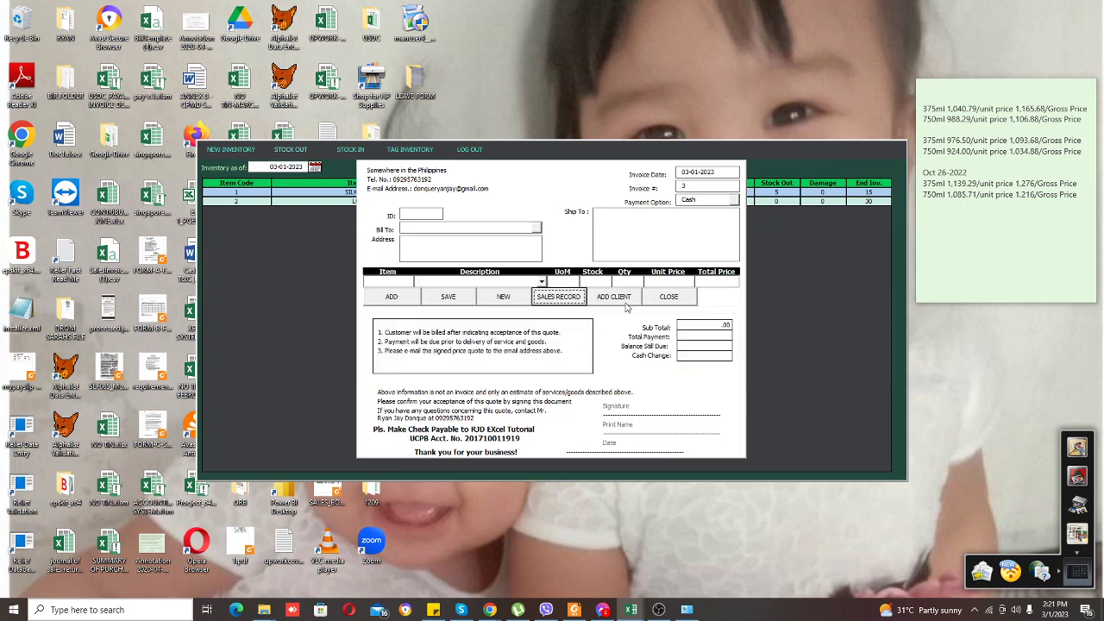
left_click(674, 299)
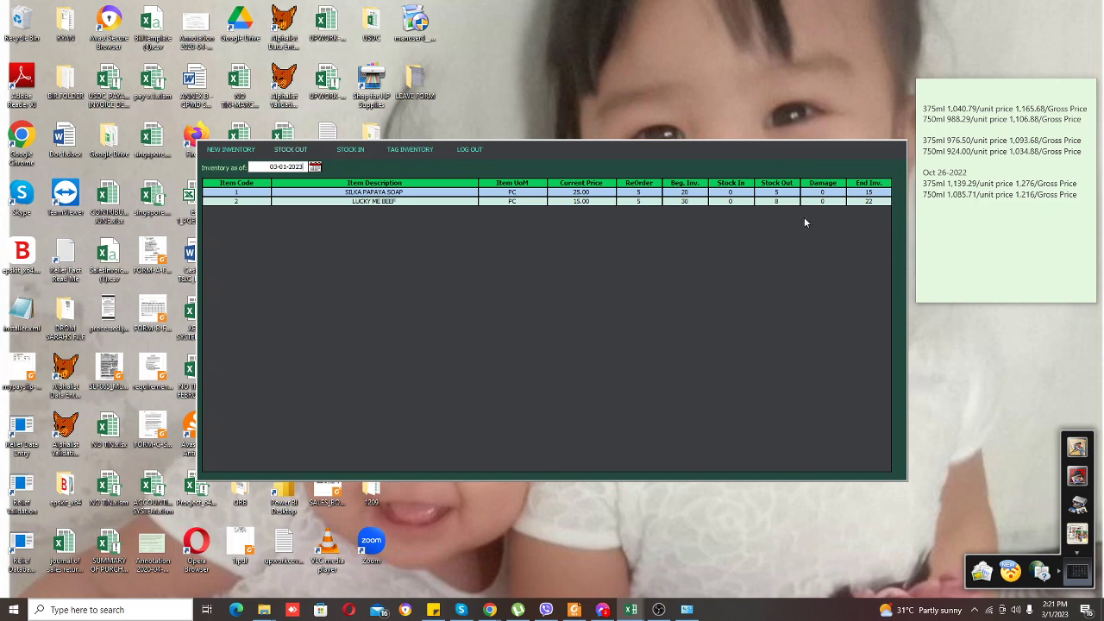
left_click(315, 168)
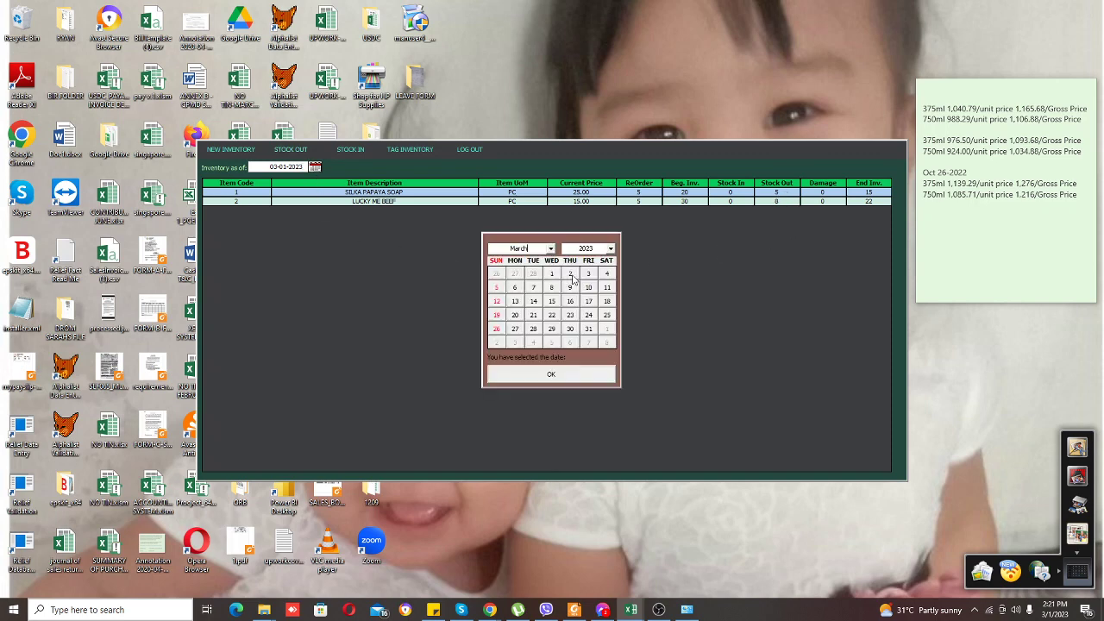
left_click(571, 275)
left_click(585, 372)
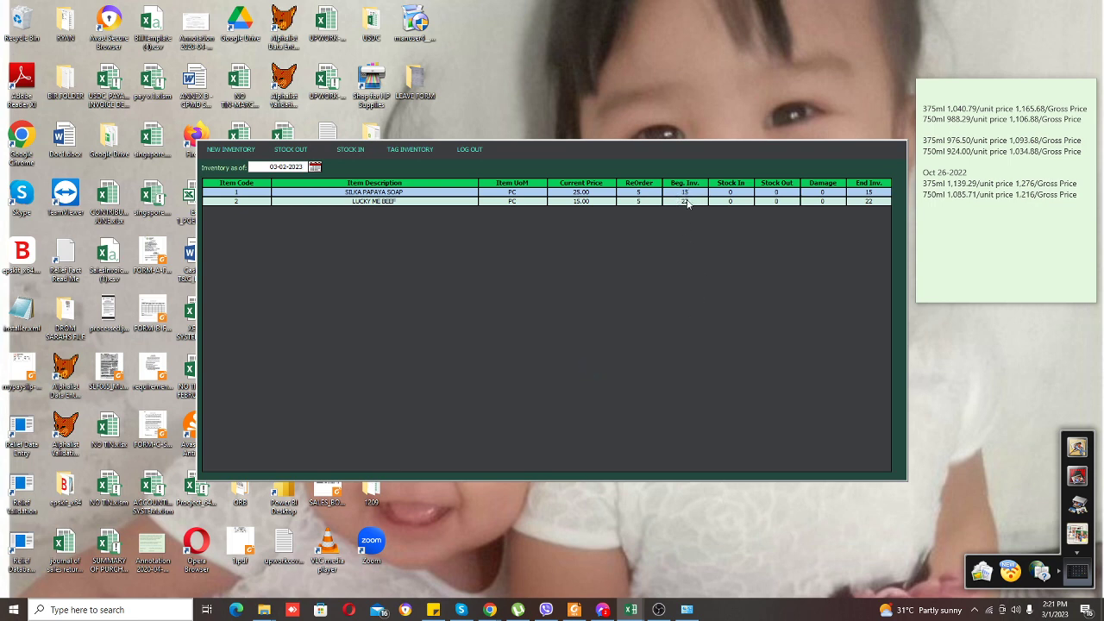
left_click(315, 167)
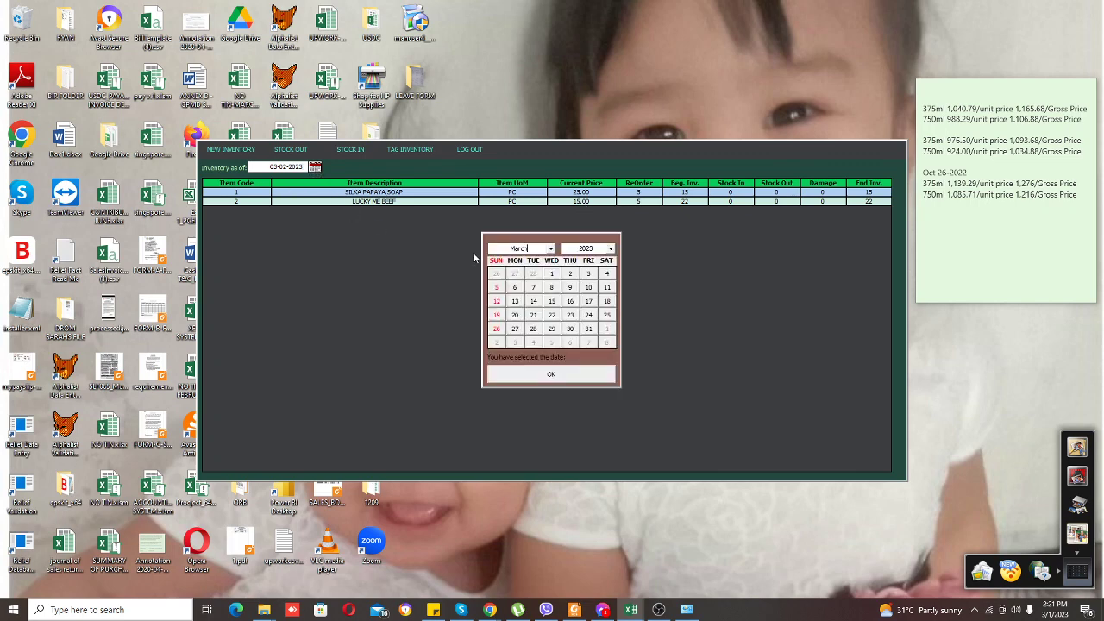
left_click(551, 273)
left_click(552, 376)
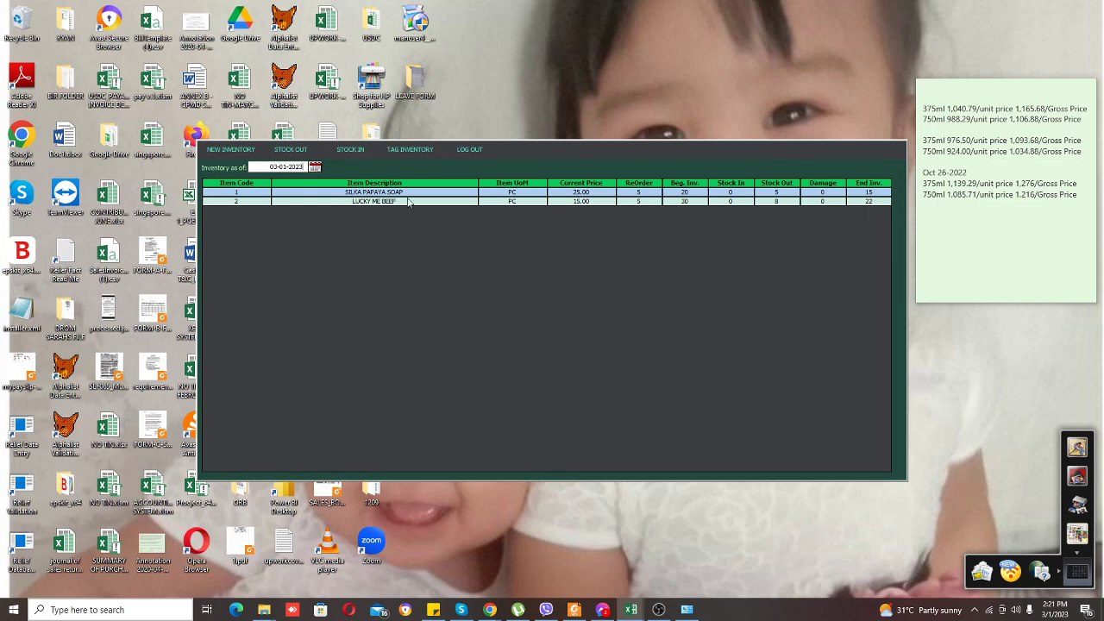
left_click(314, 167)
left_click(569, 273)
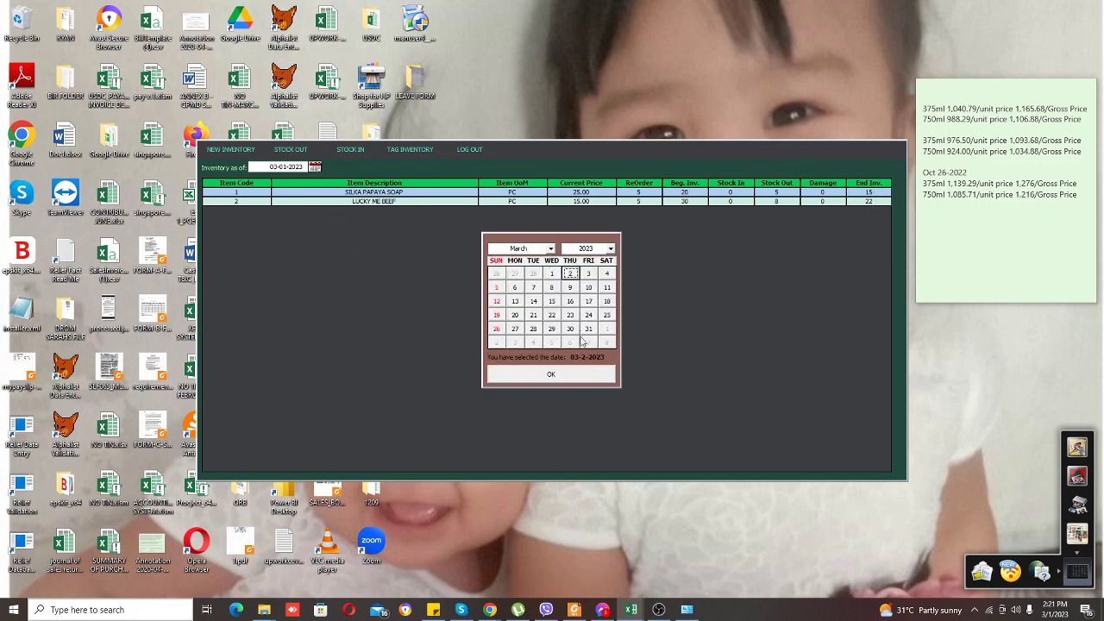
left_click(580, 375)
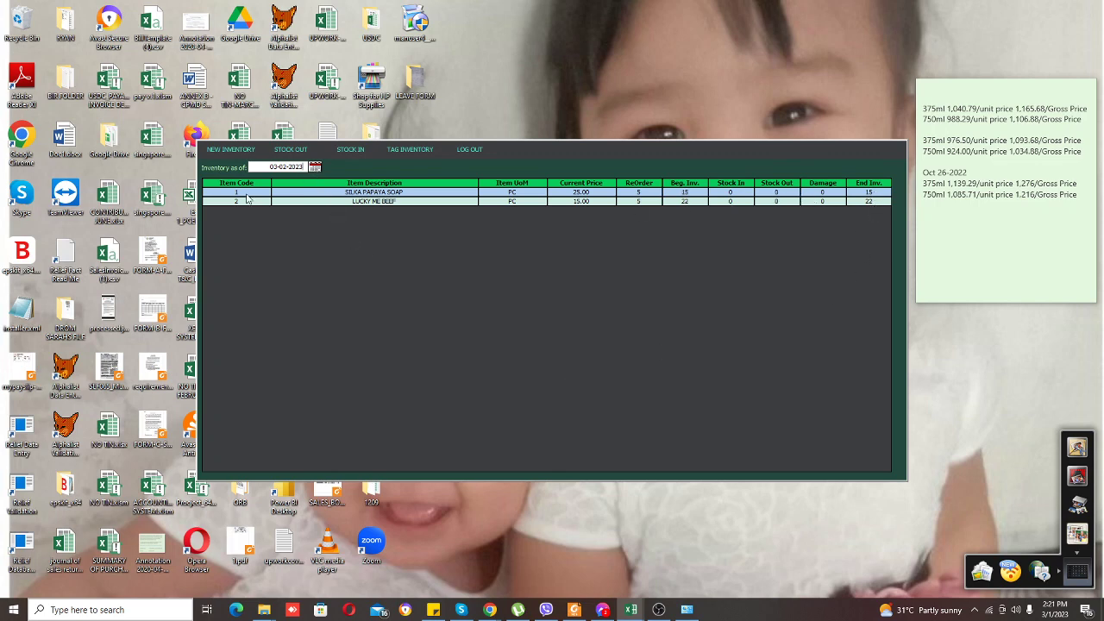
left_click(315, 167)
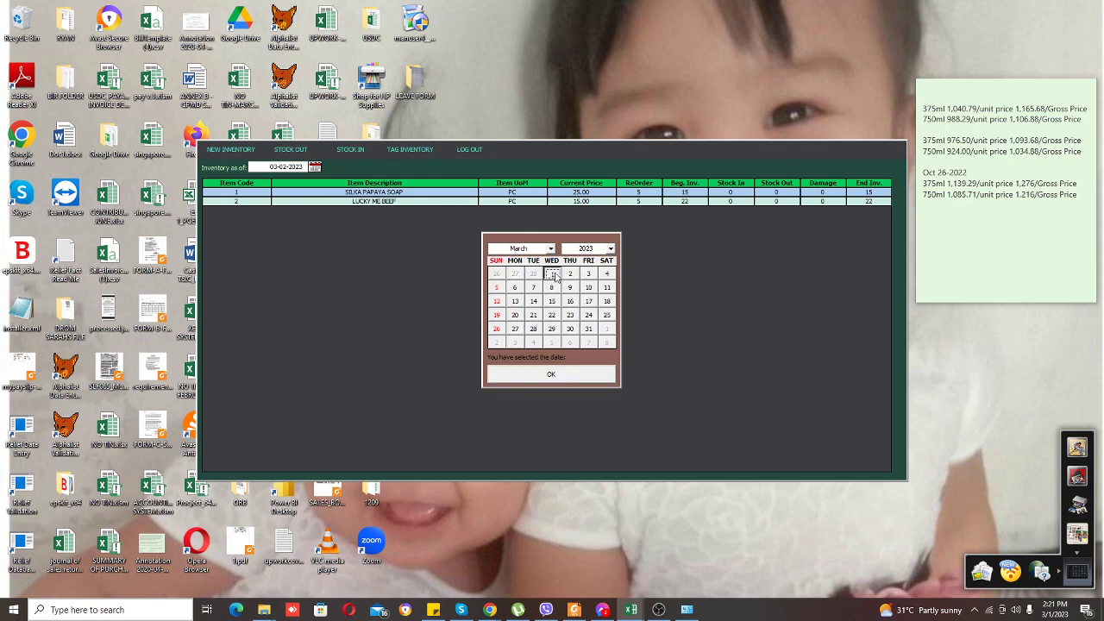
left_click(552, 274)
left_click(576, 376)
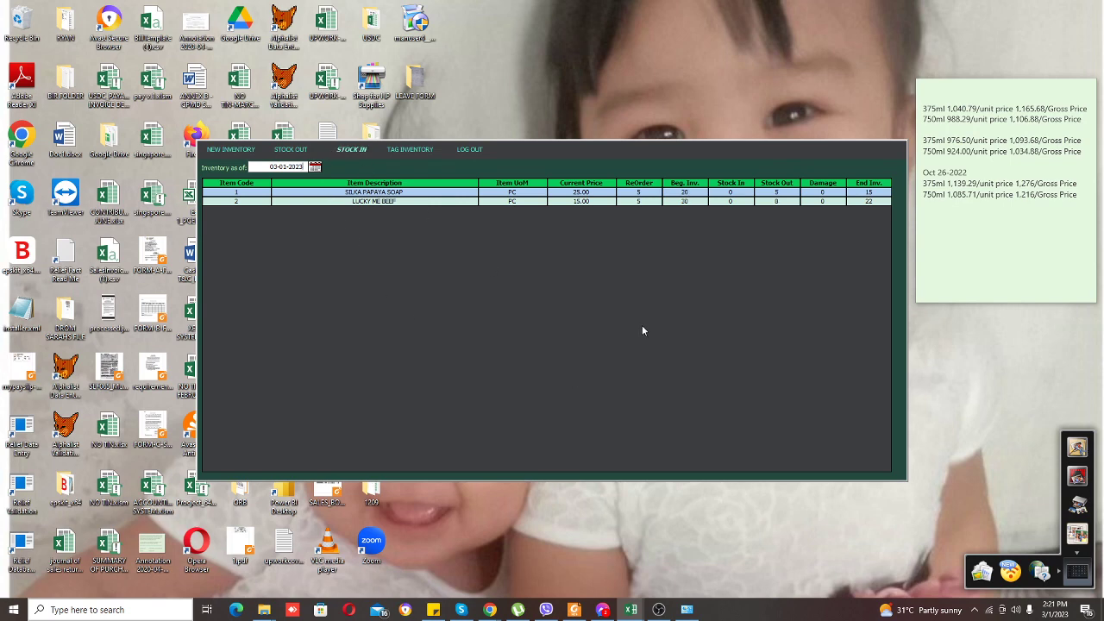
Step: Register vendor PUREGOLD with its address, after fixing a missing-address warning
left_click(530, 305)
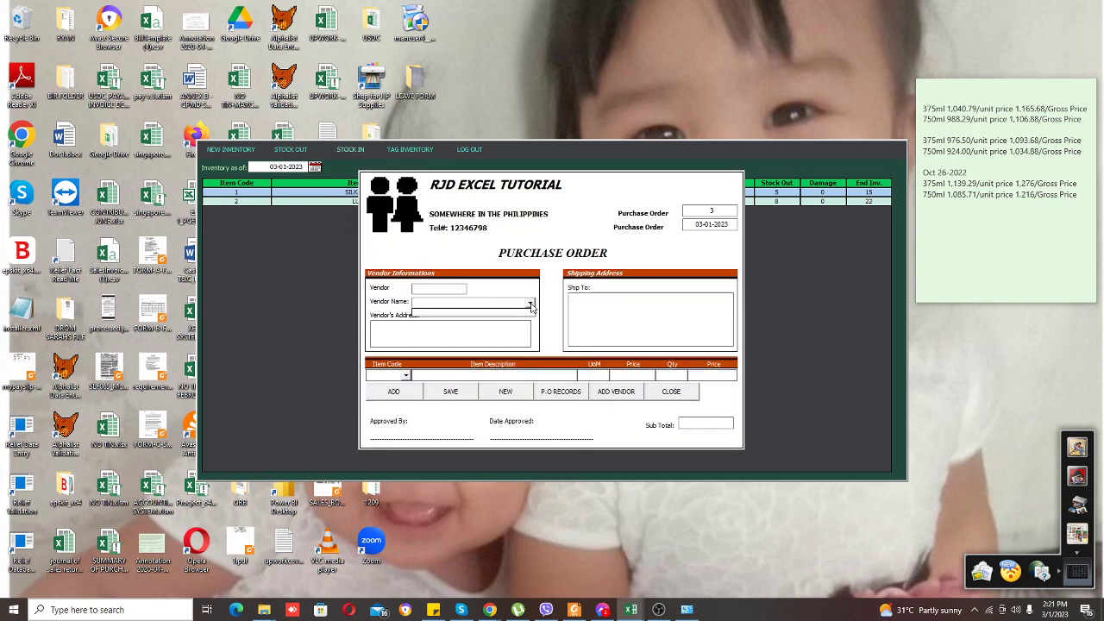
left_click(530, 304)
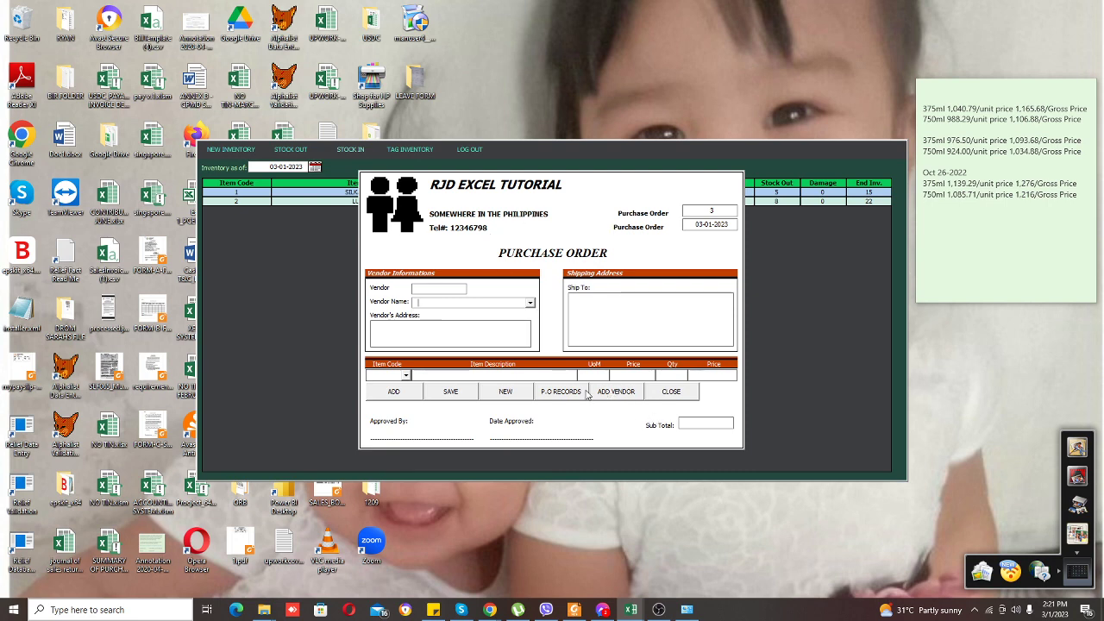
left_click(622, 394)
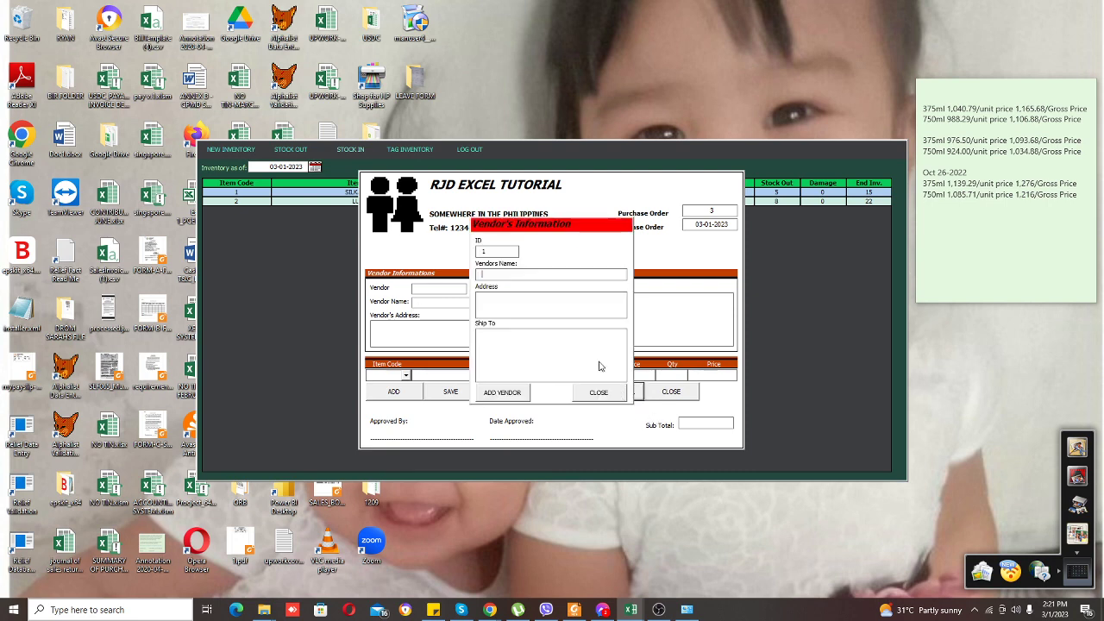
left_click(520, 275)
type("PUREGOLD")
left_click(481, 297)
left_click(517, 394)
key("Return")
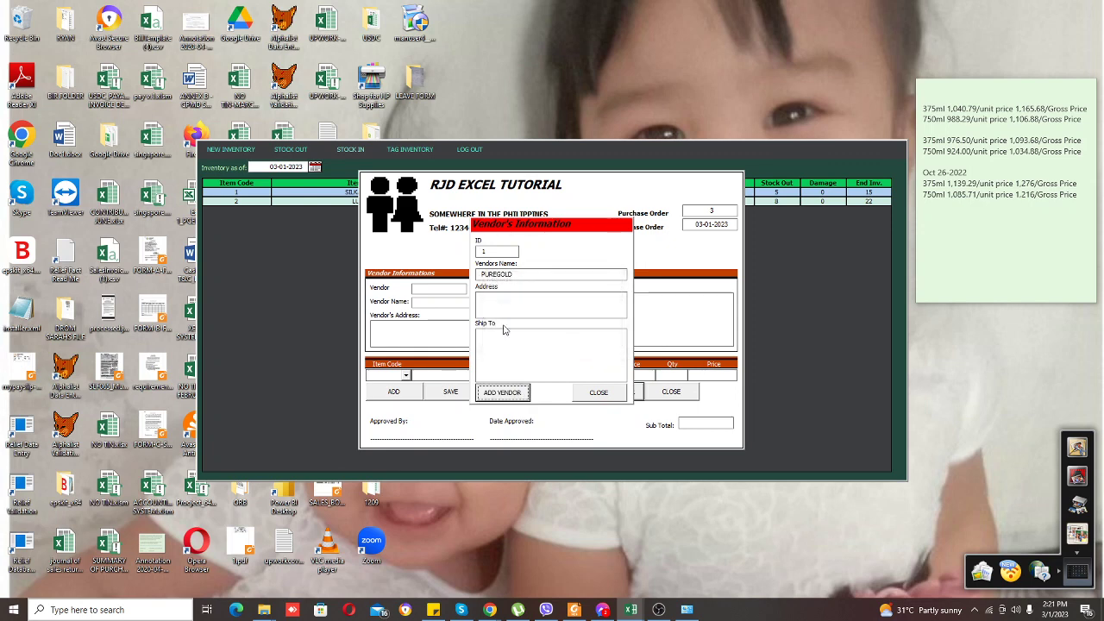
left_click(496, 303)
type("SOMEWHERE IN T")
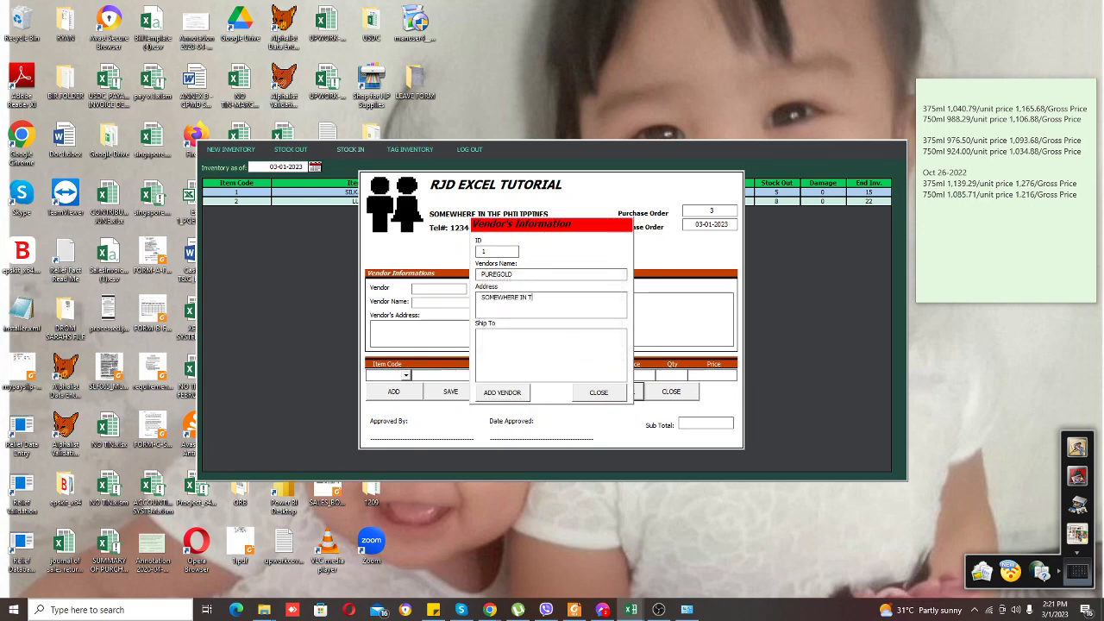
type("HE PHILIPPINES")
left_click(501, 393)
left_click(598, 392)
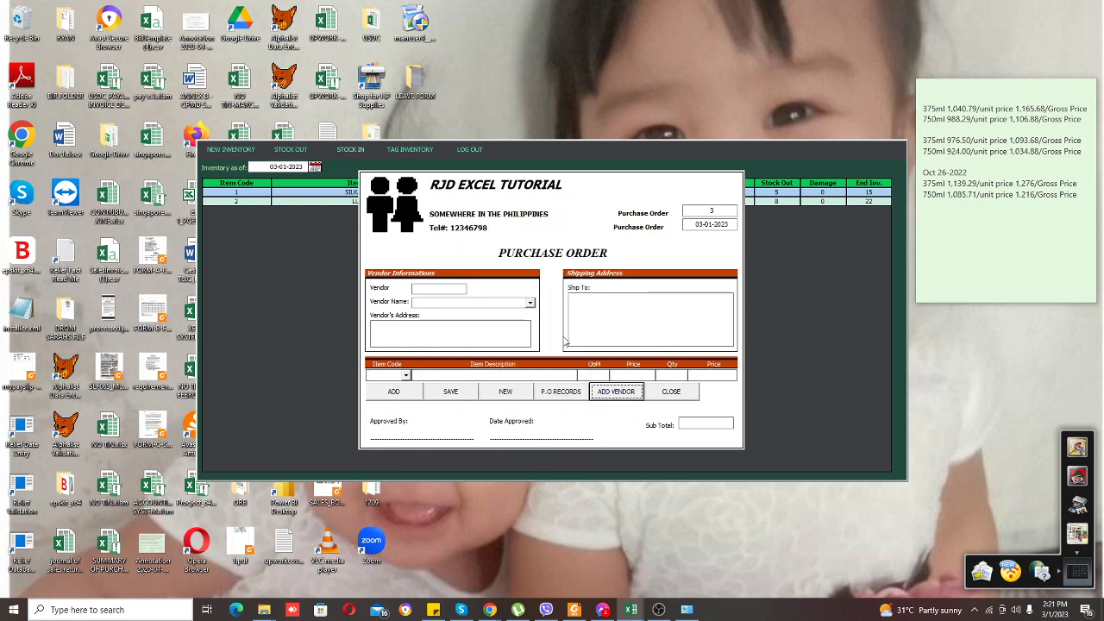
Step: Select PUREGOLD as the purchase order vendor, check the empty item codes, and close the form
left_click(529, 304)
left_click(515, 312)
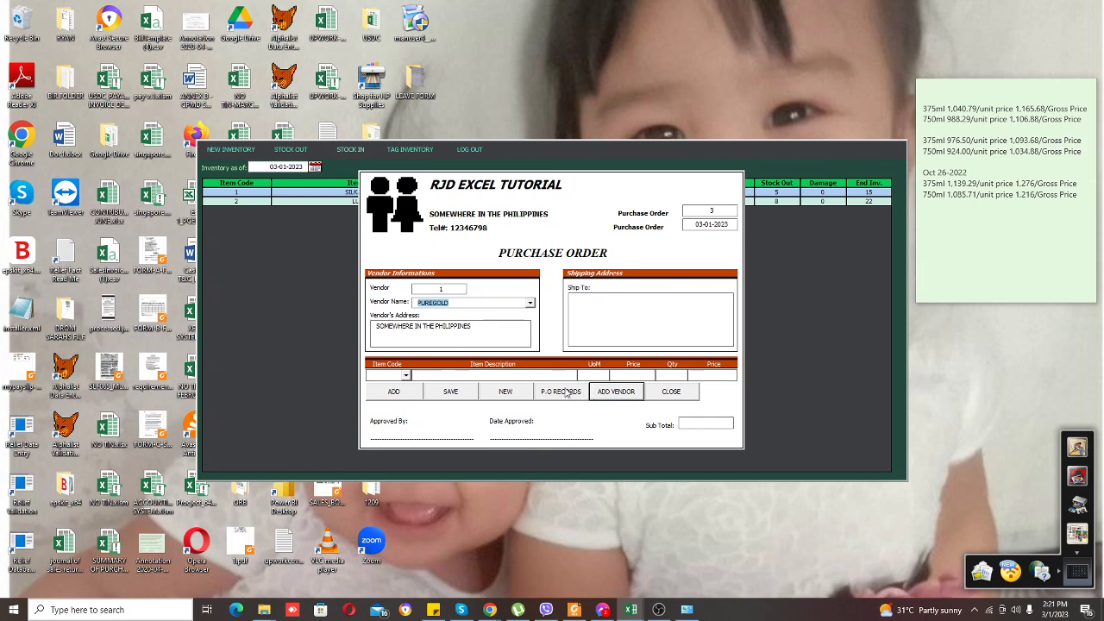
left_click(405, 377)
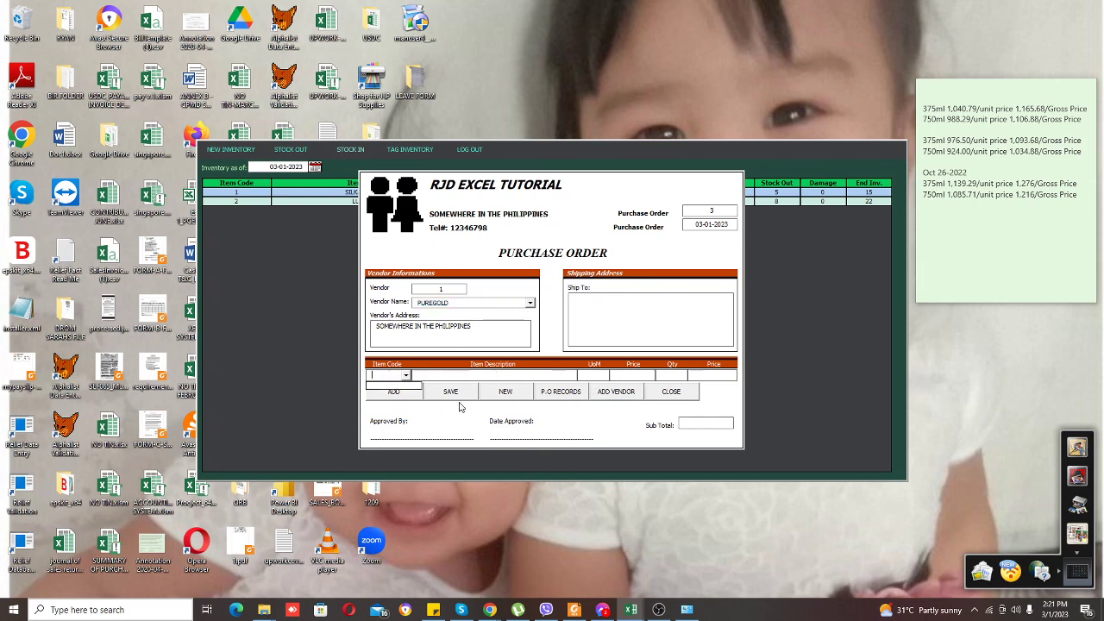
left_click(409, 375)
left_click(677, 392)
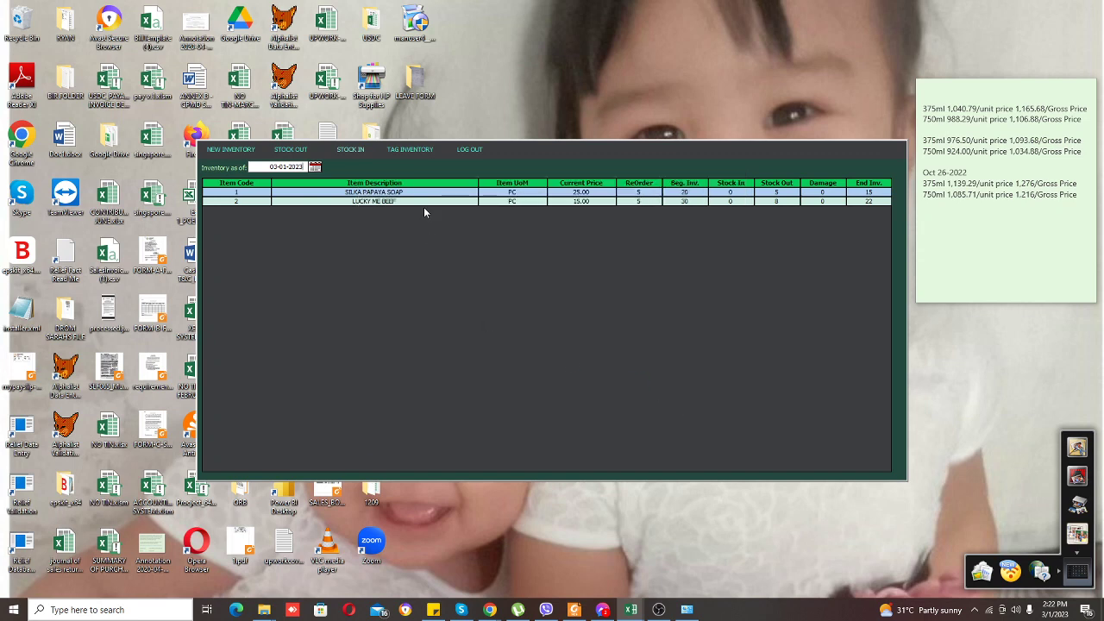
Step: In Inventory Tagging, set PUREGOLD as supplier for soap (price 15) and beef (price 10), and update
left_click(395, 152)
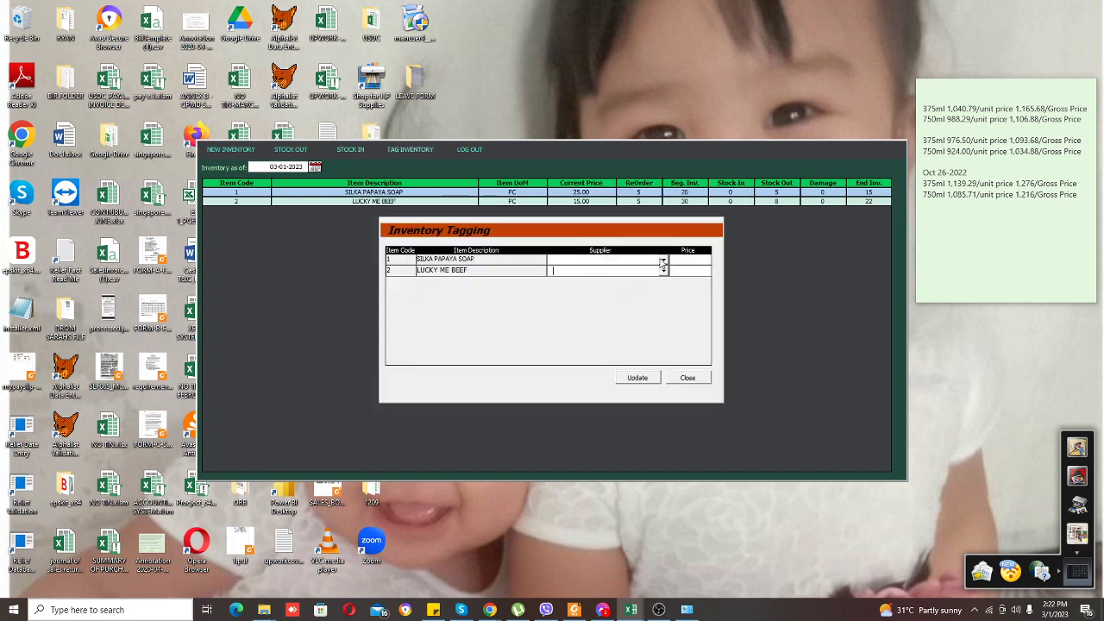
left_click(663, 270)
left_click(628, 278)
left_click(663, 261)
left_click(629, 272)
left_click(690, 262)
left_click(663, 271)
left_click(638, 289)
left_click(686, 272)
left_click(640, 382)
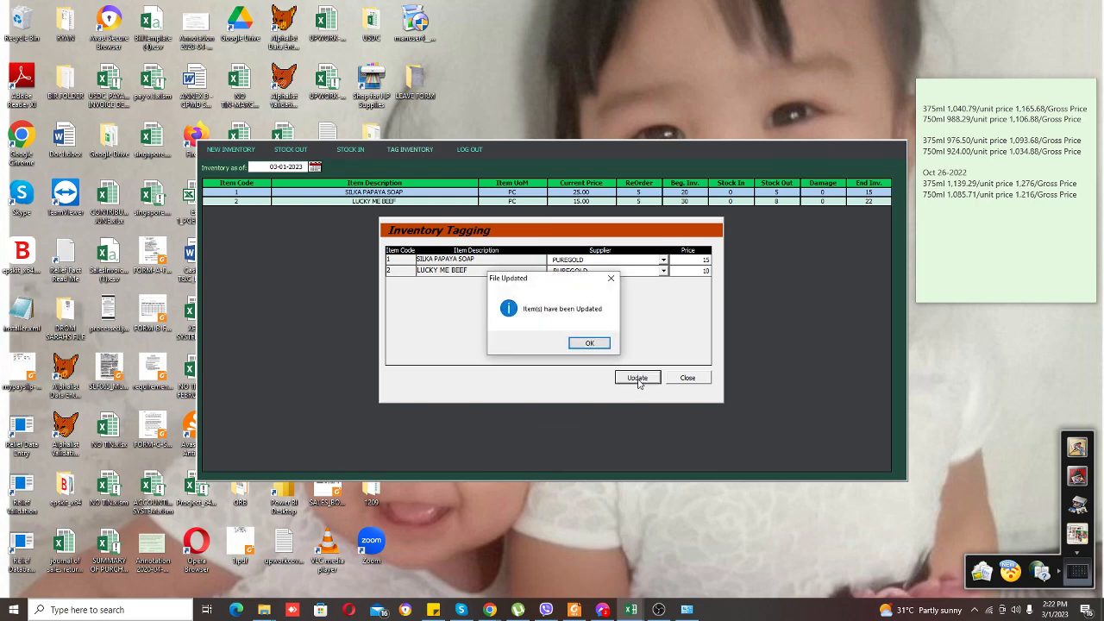
left_click(592, 344)
left_click(700, 379)
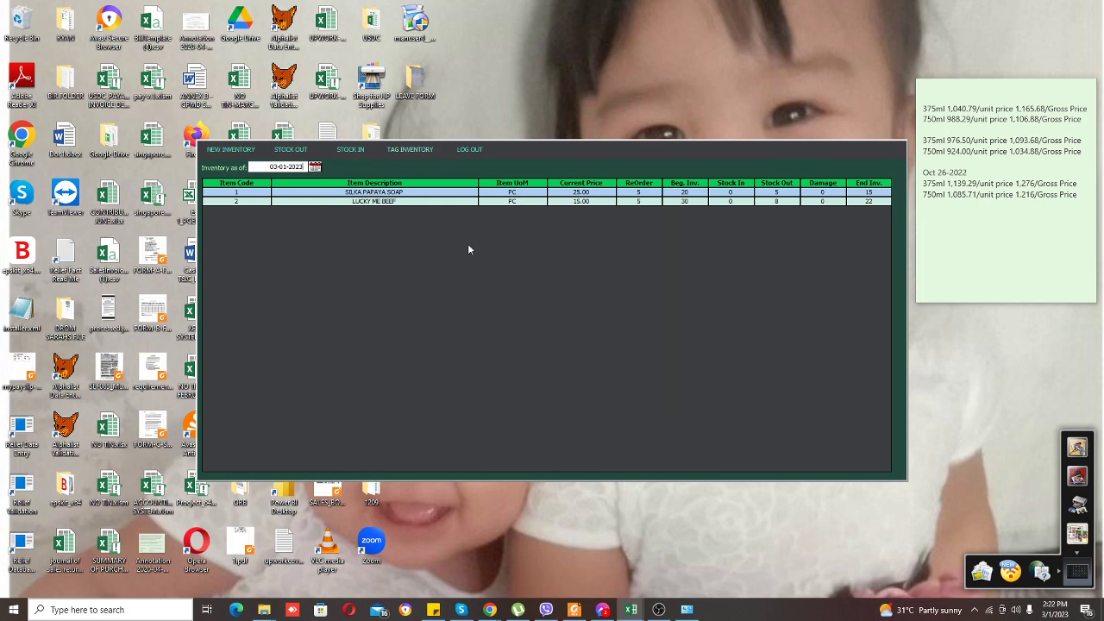
left_click(394, 152)
left_click(687, 379)
left_click(356, 151)
left_click(529, 303)
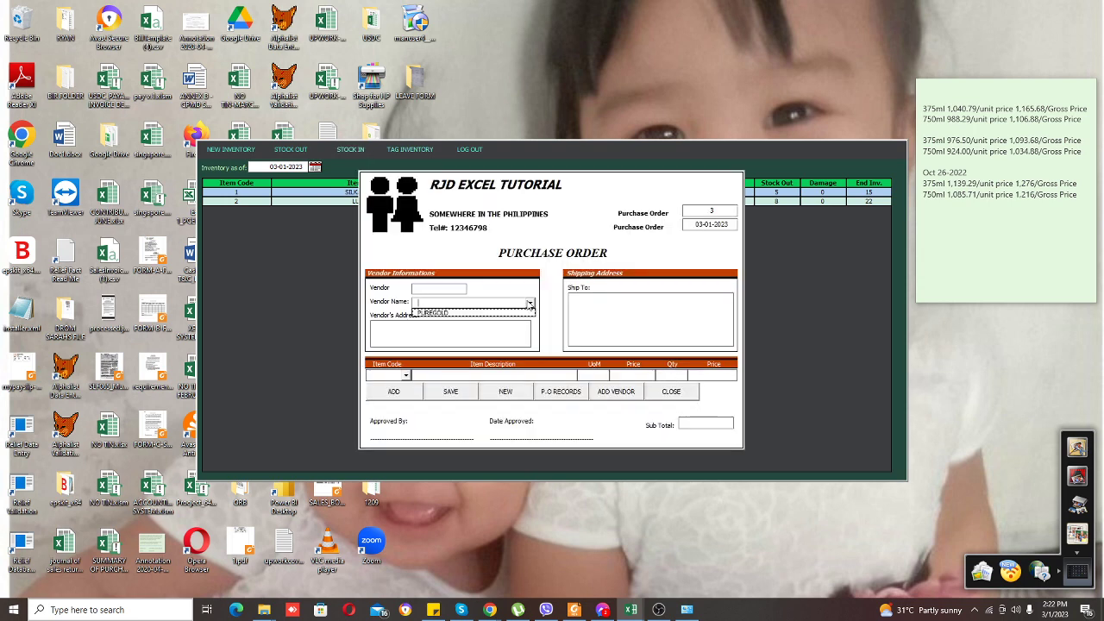
left_click(511, 314)
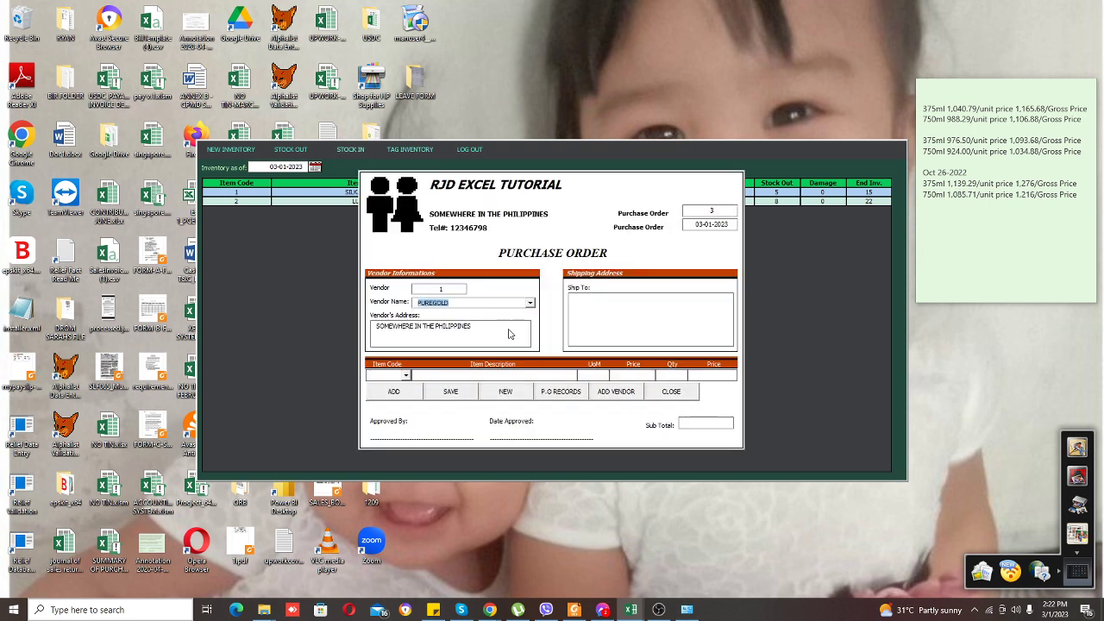
left_click(405, 376)
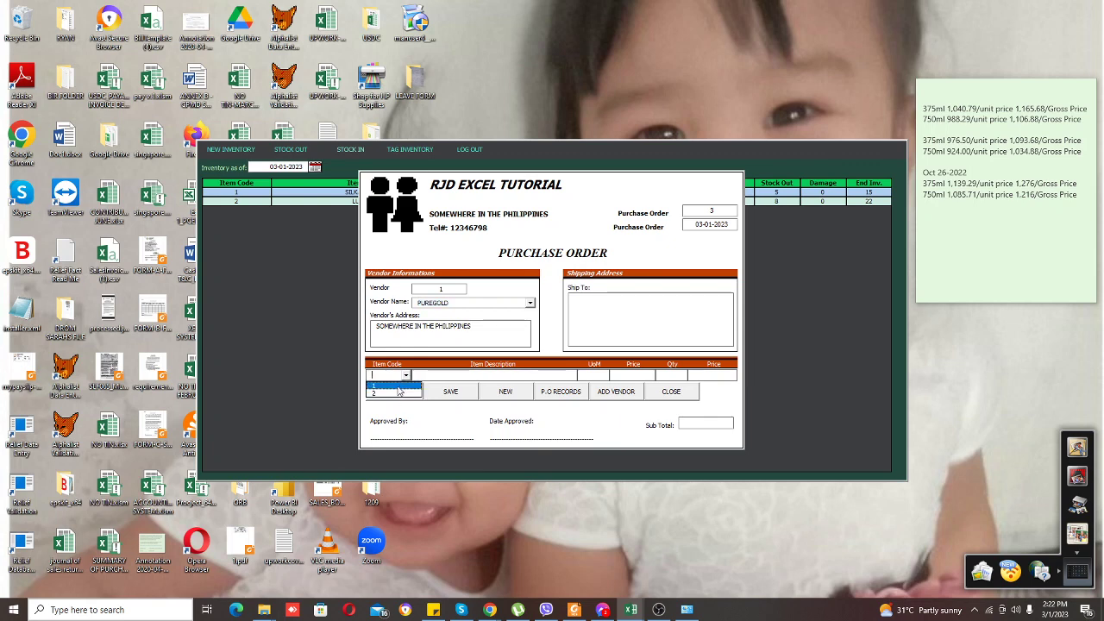
left_click(398, 388)
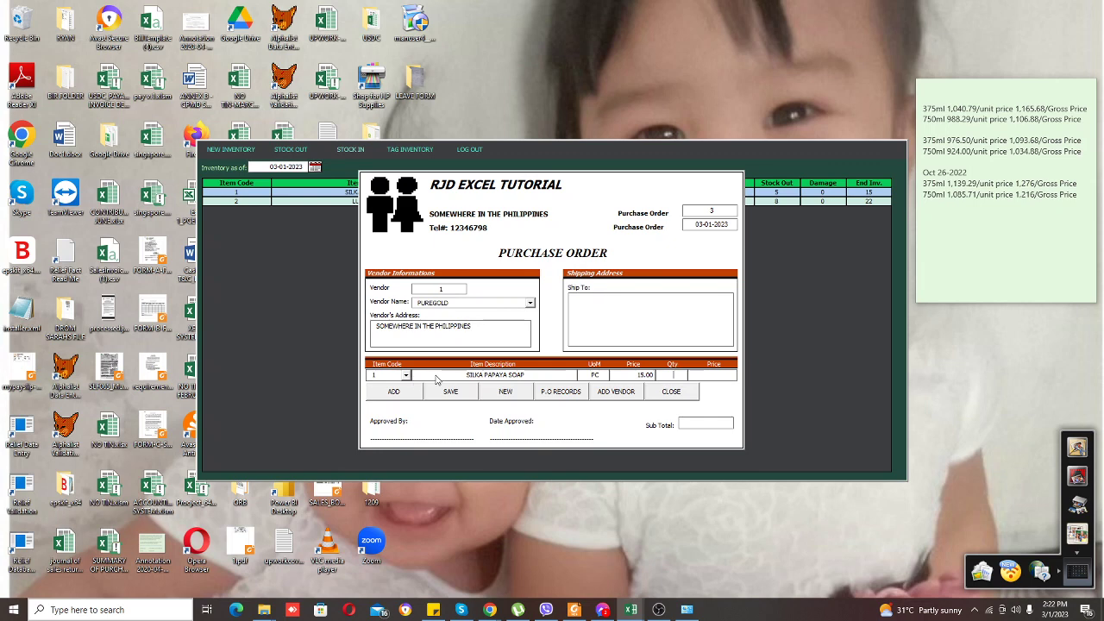
left_click(671, 392)
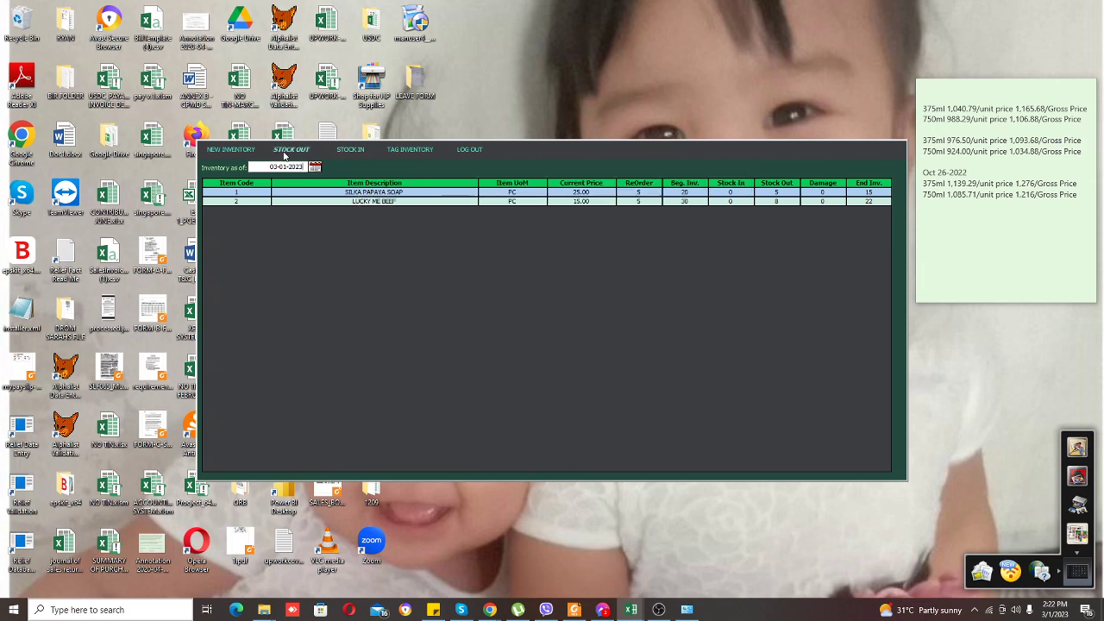
Step: Add LUCKY ME CHICKEN as a PC item at 15.00, reorder 5, beginning stock 15
left_click(248, 153)
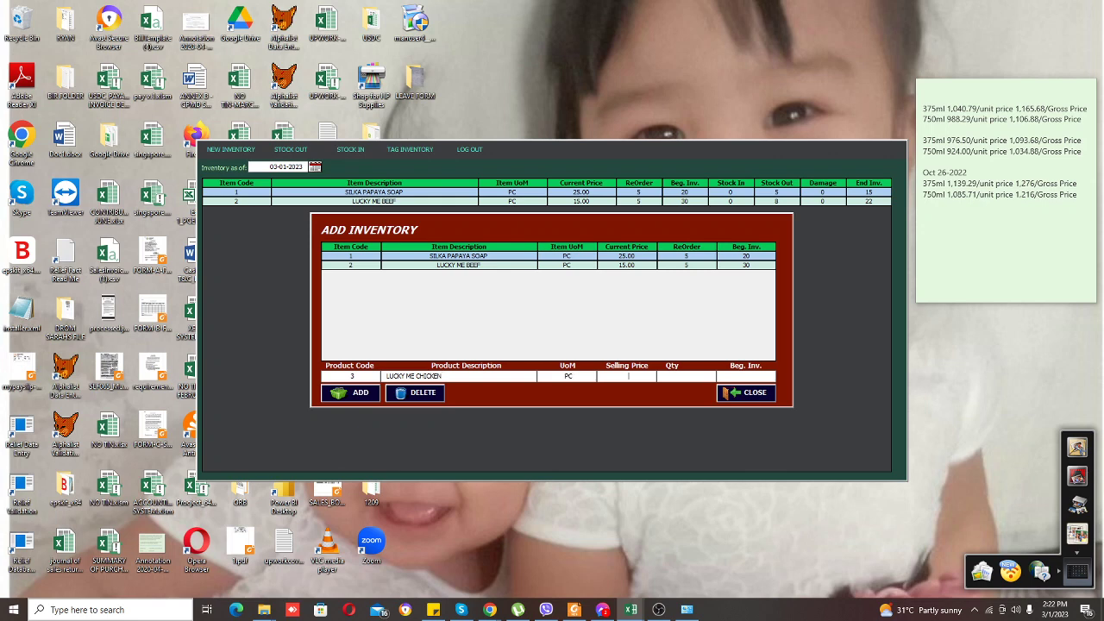
type("15")
left_click(688, 376)
left_click(357, 394)
left_click(745, 396)
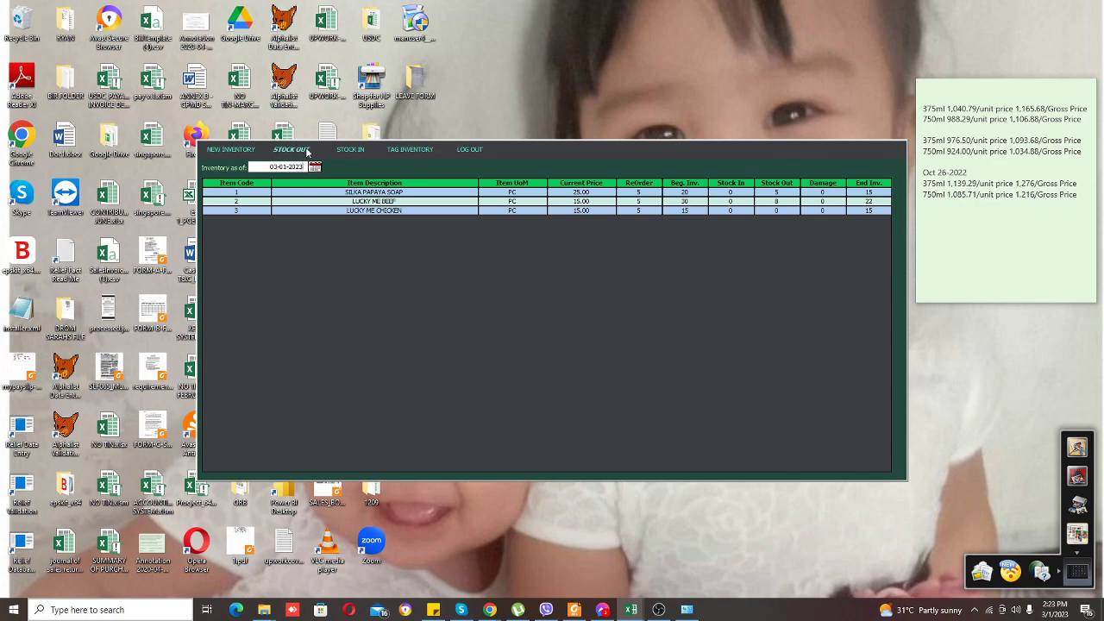
Step: Check LUCKY ME CHICKEN's supplier in Inventory Tagging, then bring up the Stock In purchase order form
left_click(407, 151)
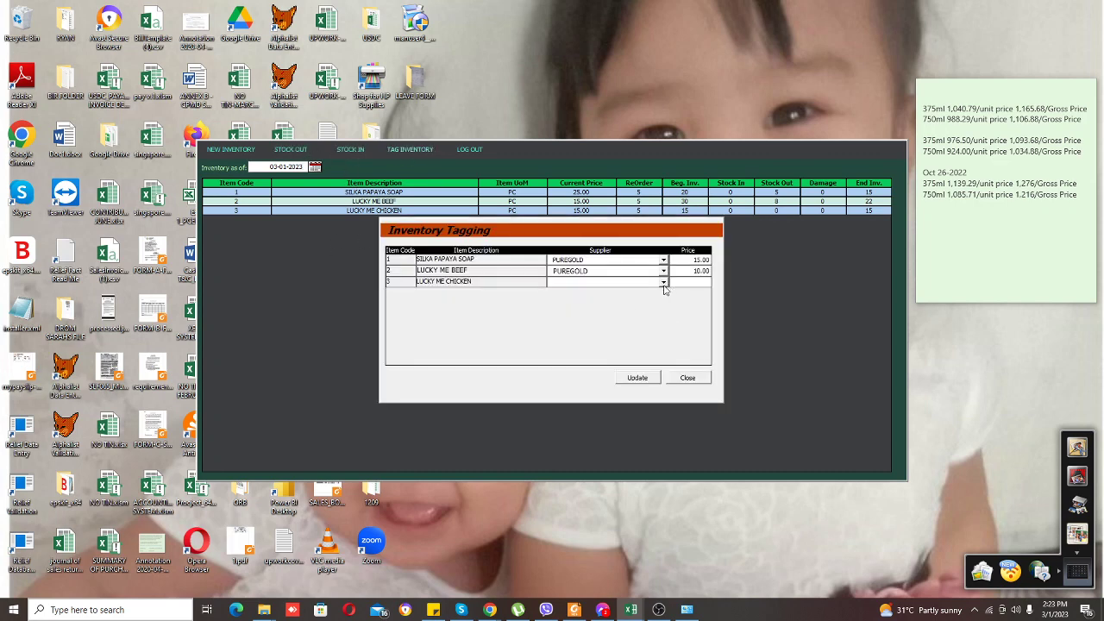
left_click(663, 283)
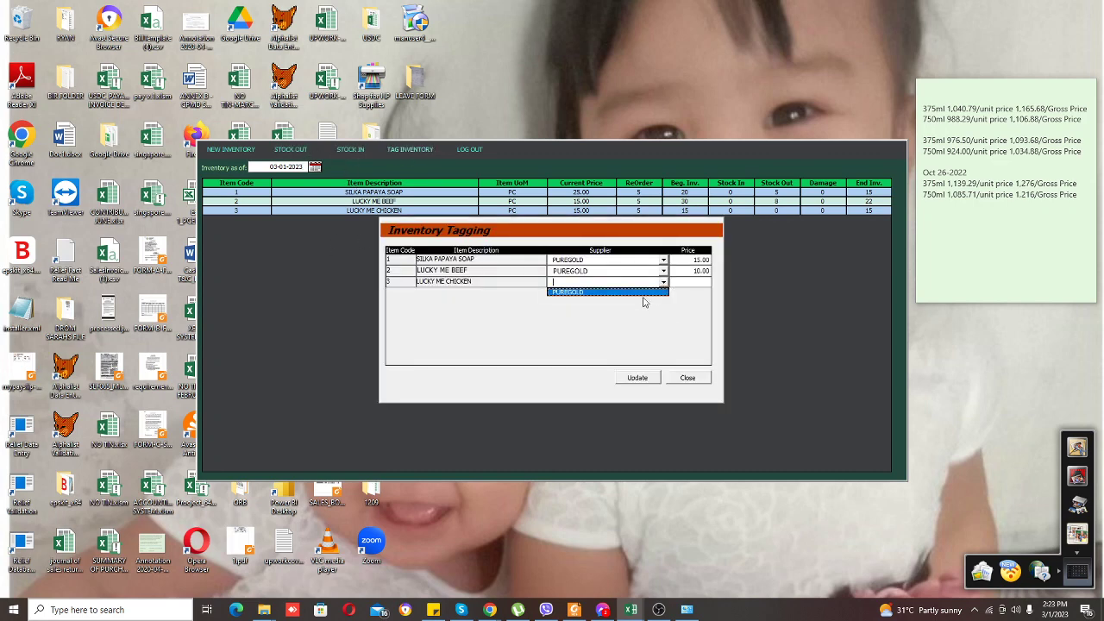
left_click(690, 377)
left_click(349, 150)
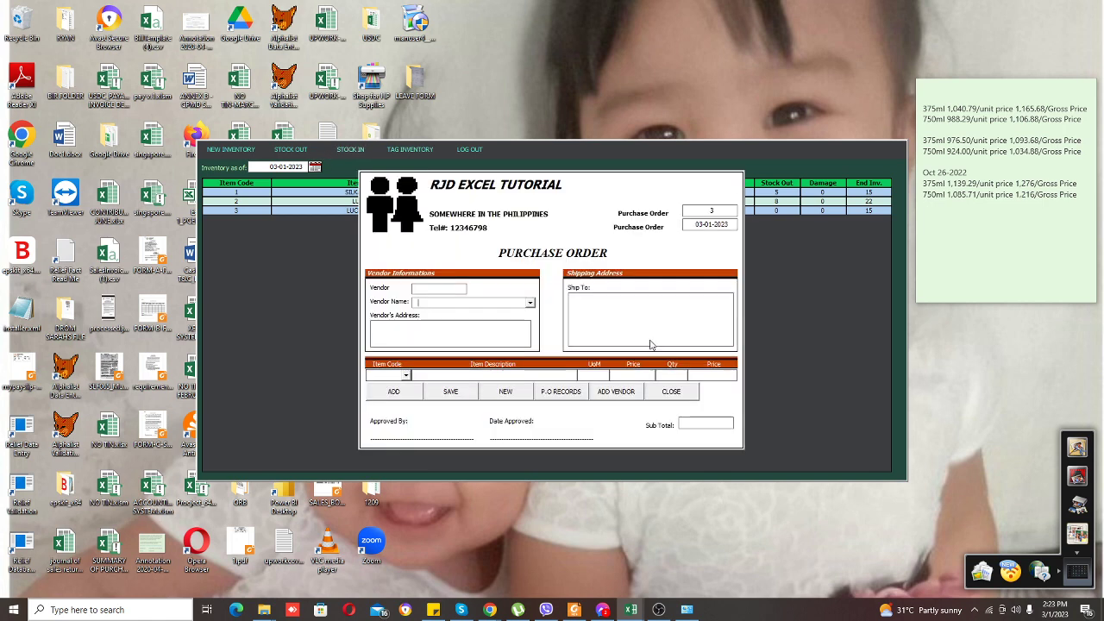
Step: Choose vendor PUREGOLD and add item 1, SILKA PAPAYA SOAP, with quantity 10
left_click(617, 392)
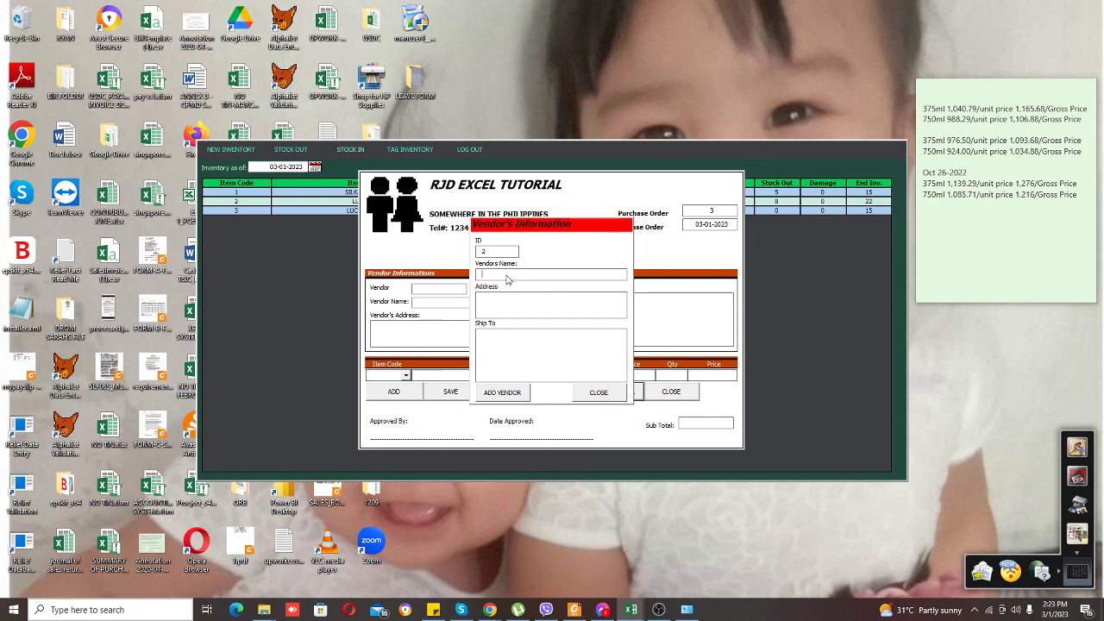
left_click(604, 393)
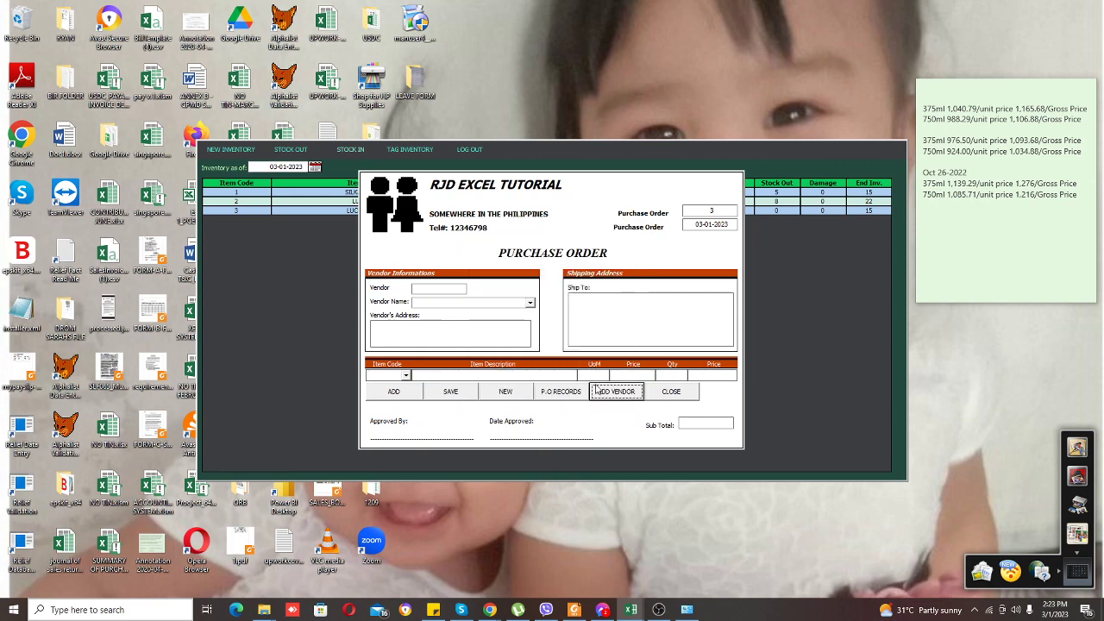
left_click(529, 302)
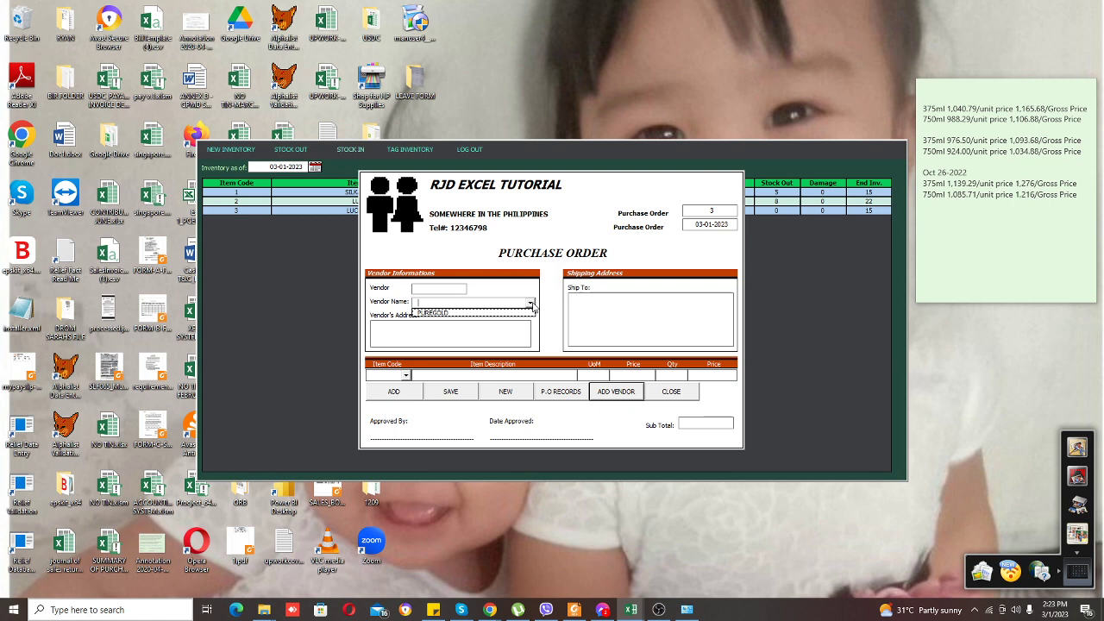
left_click(481, 314)
left_click(405, 376)
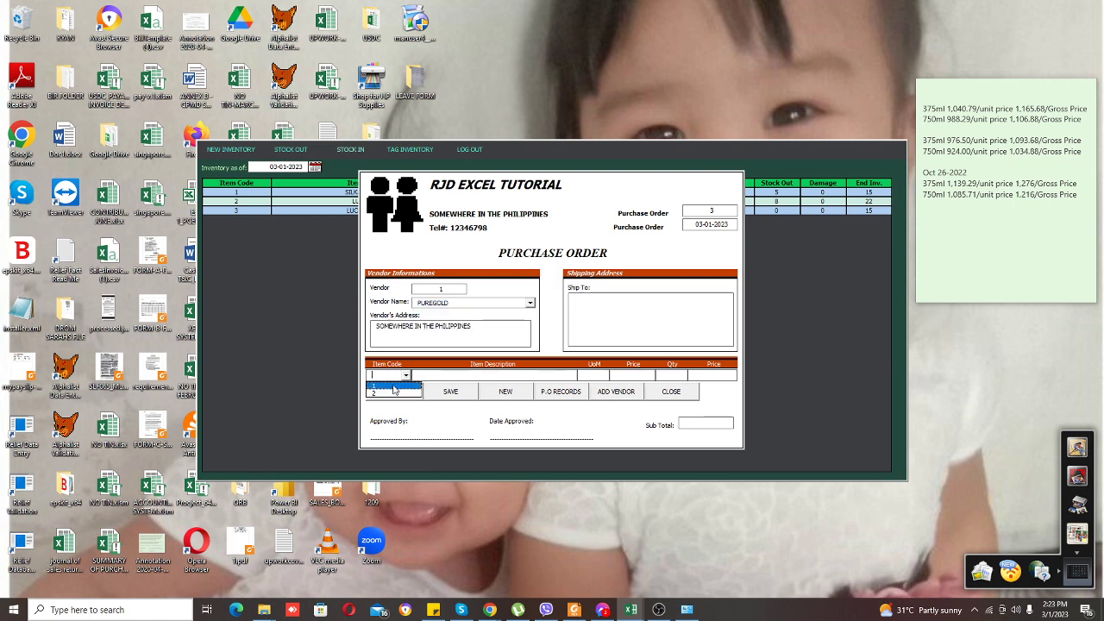
left_click(393, 387)
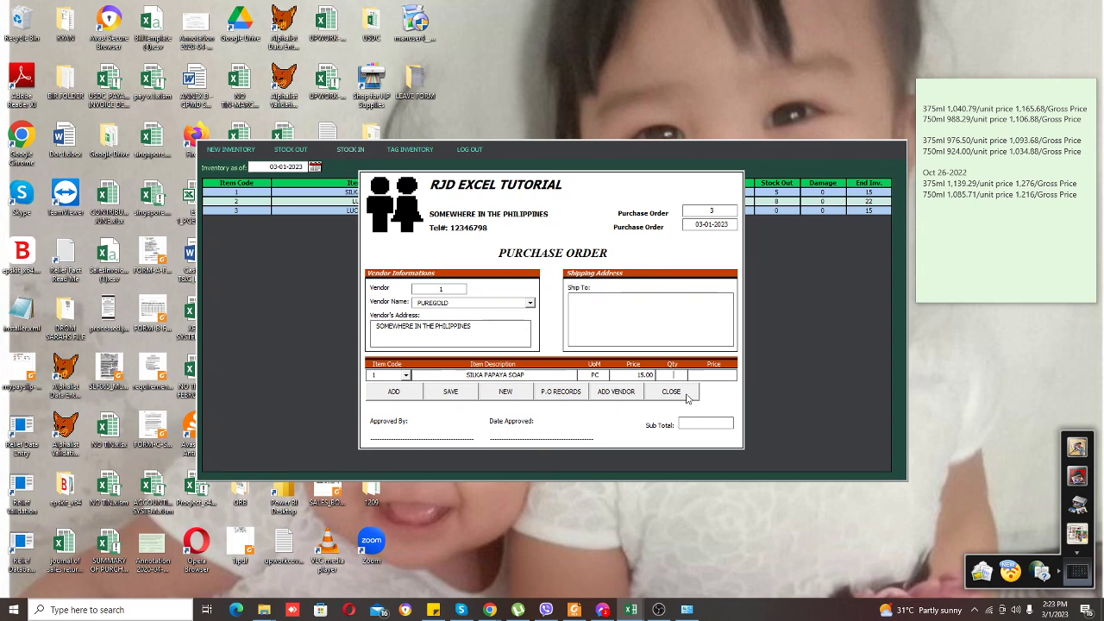
type("10")
left_click(399, 392)
Step: Add item 2, LUCKY ME BEEF, with quantity 10, then save and close the purchase order
left_click(405, 384)
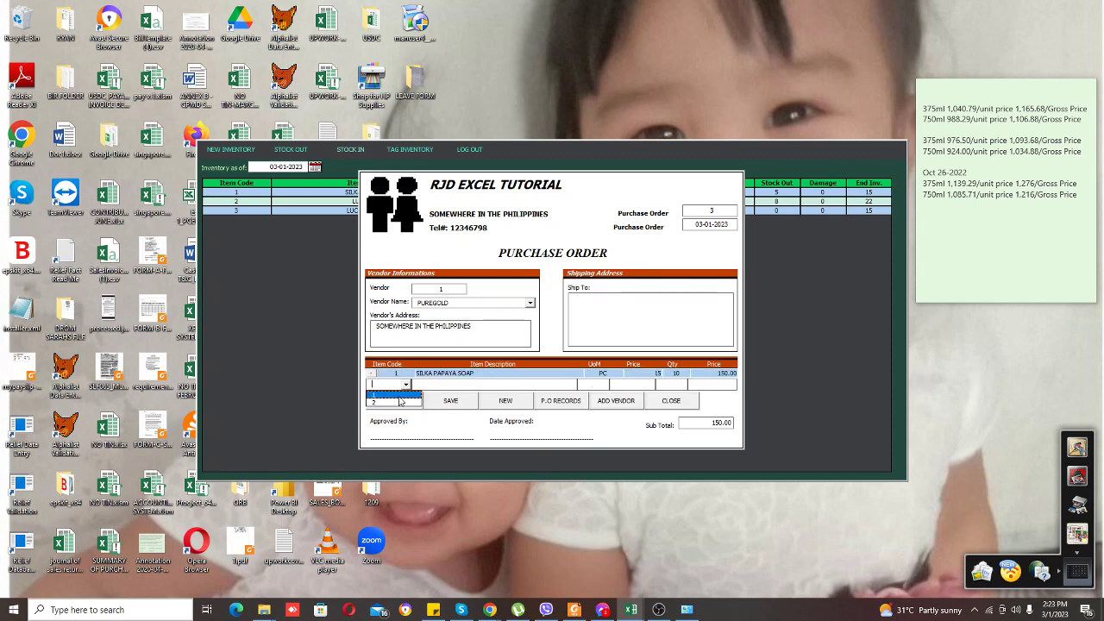
left_click(390, 400)
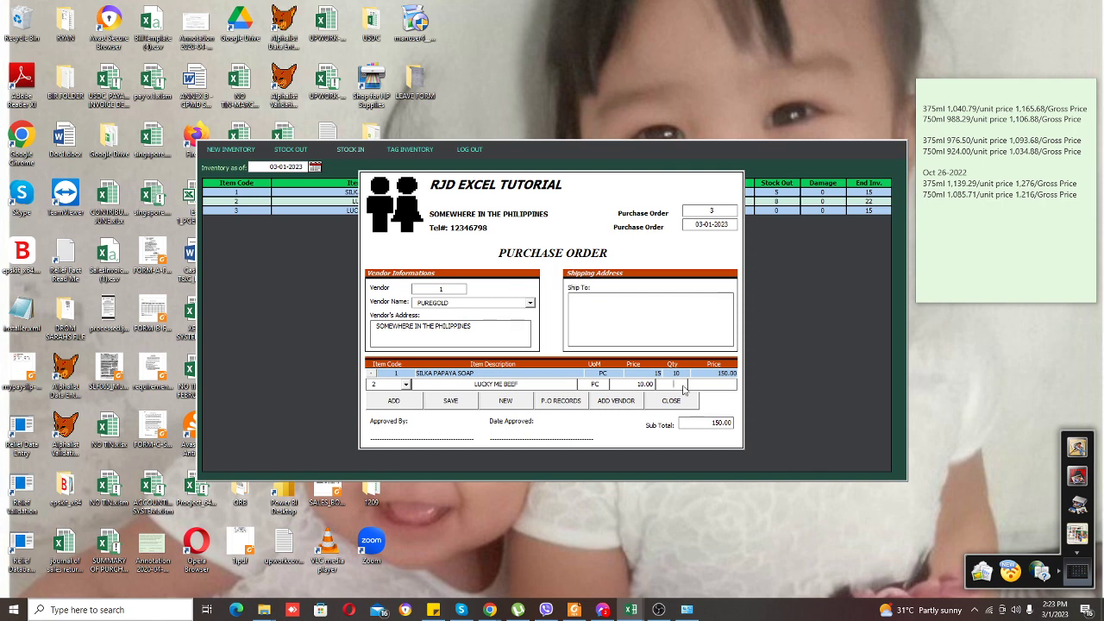
type("10")
key("Tab")
left_click(412, 405)
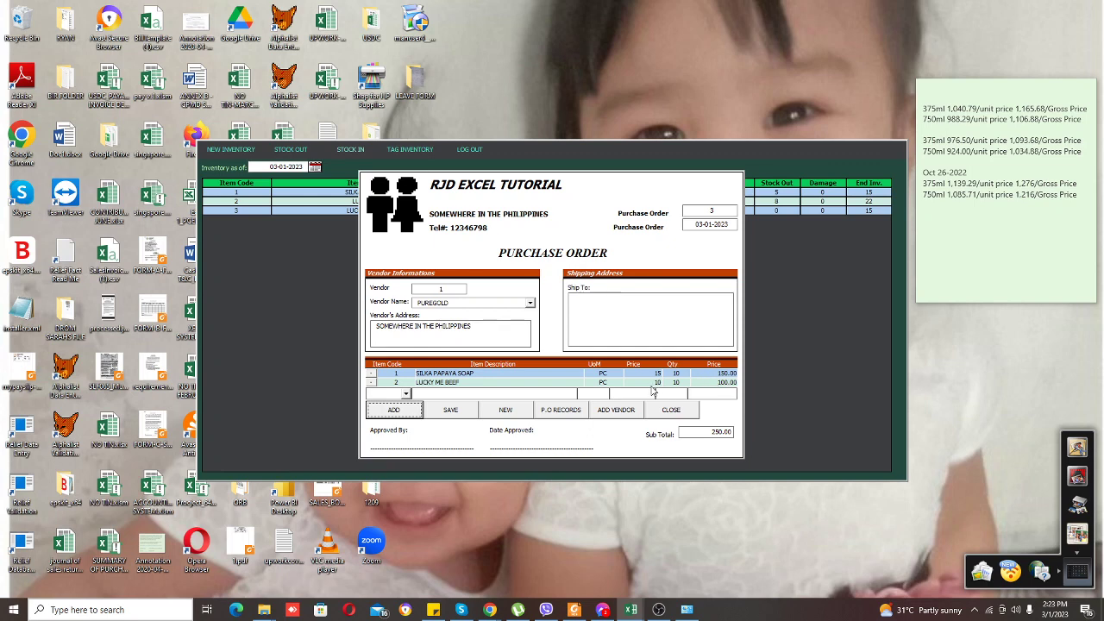
left_click(450, 412)
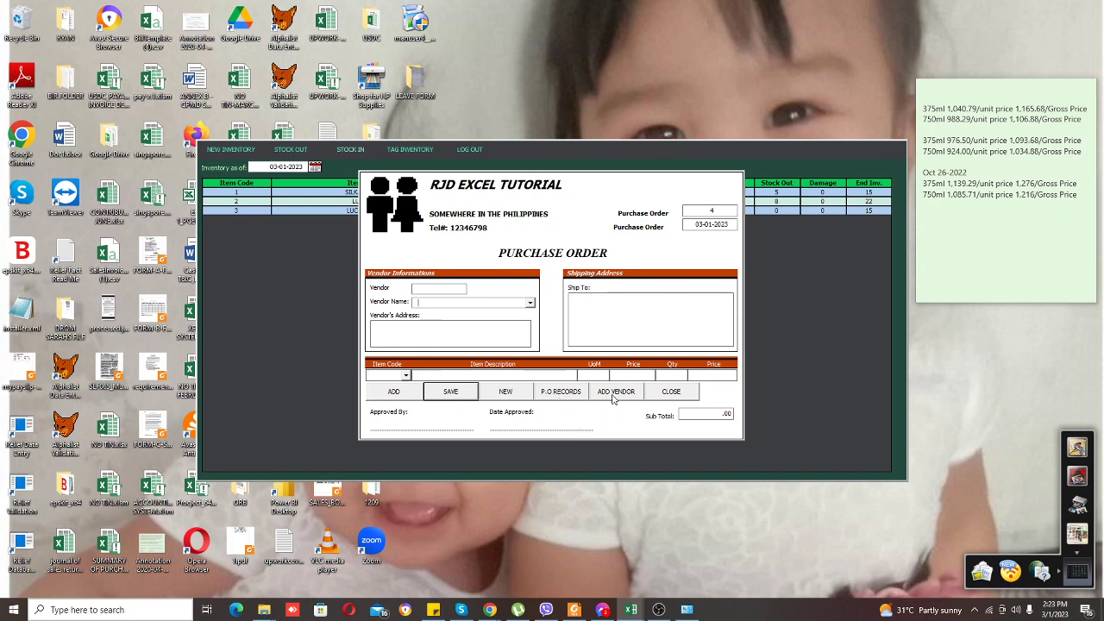
left_click(671, 393)
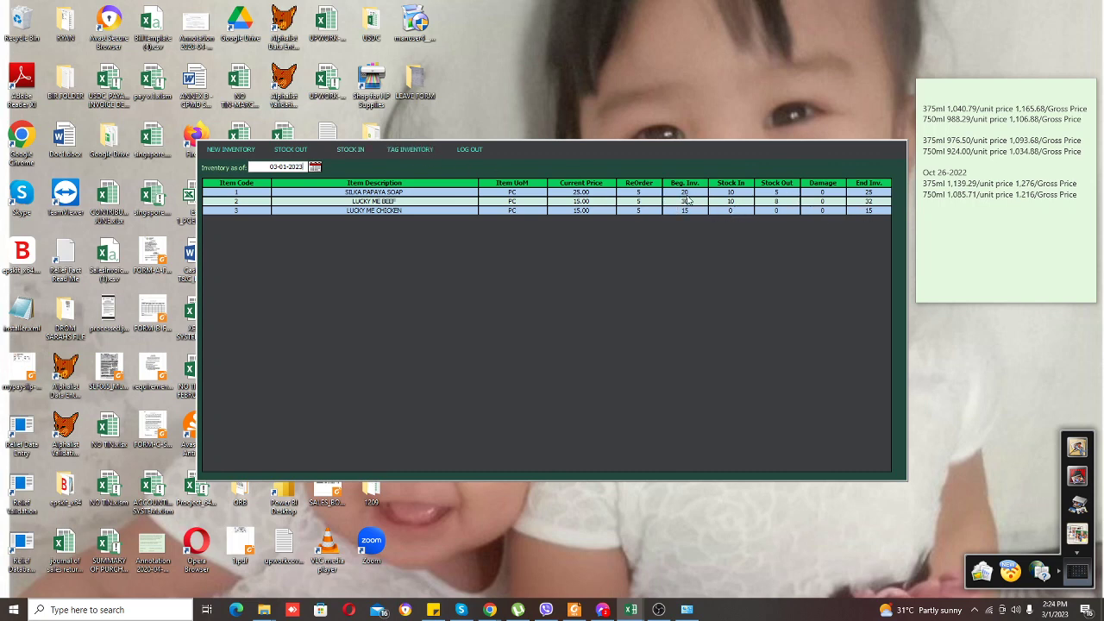
Step: Change the Inventory as of date to 03-02-2023, then log out of the inventory system
left_click(316, 168)
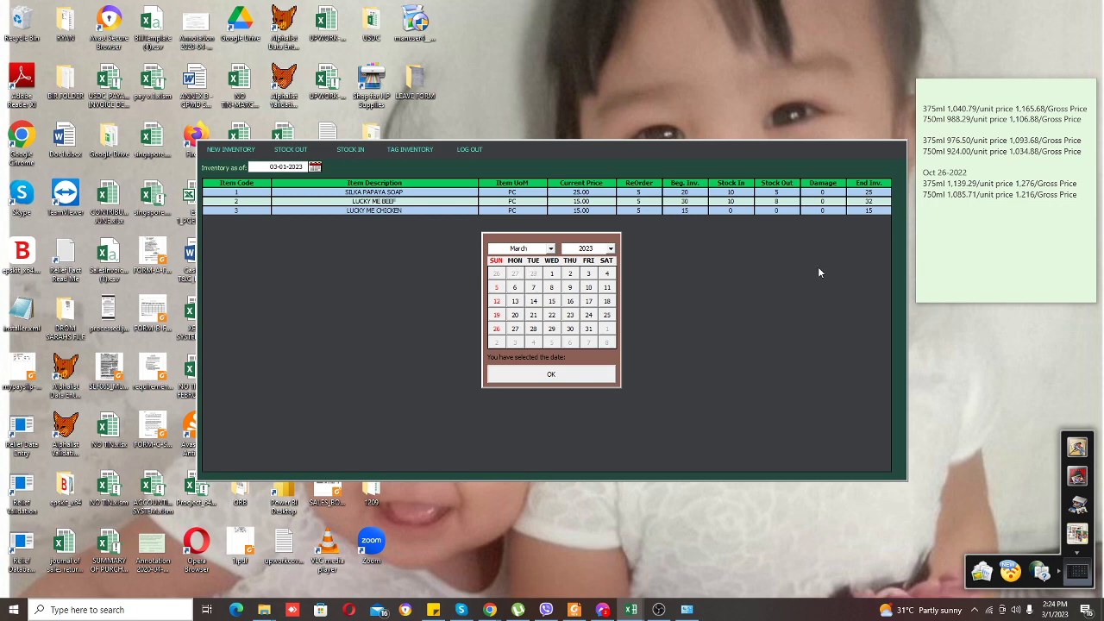
left_click(570, 274)
left_click(560, 374)
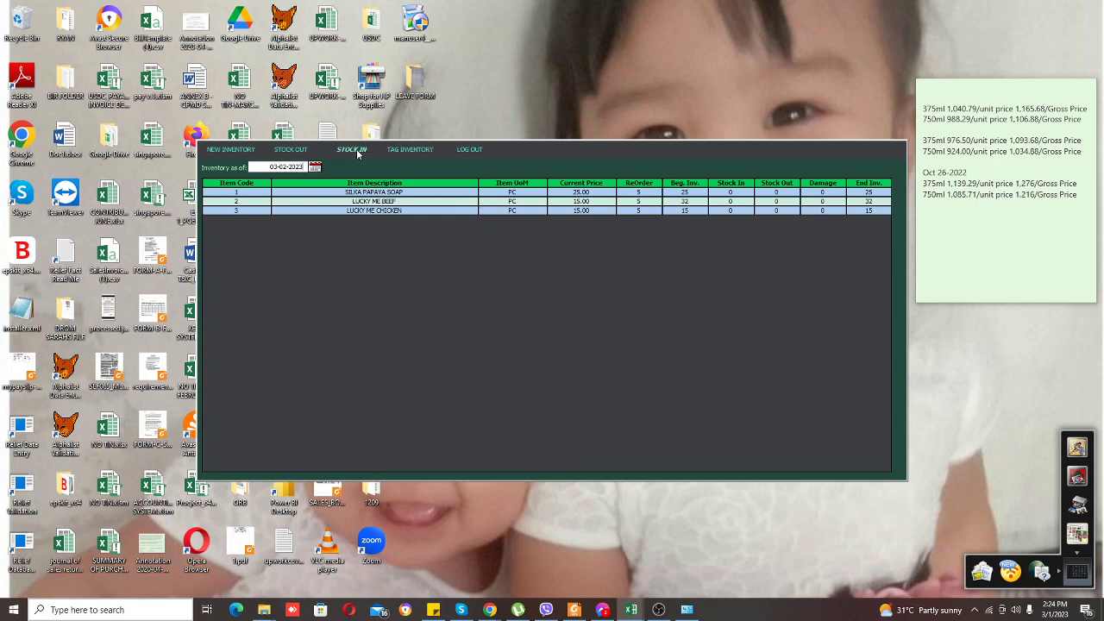
left_click(464, 149)
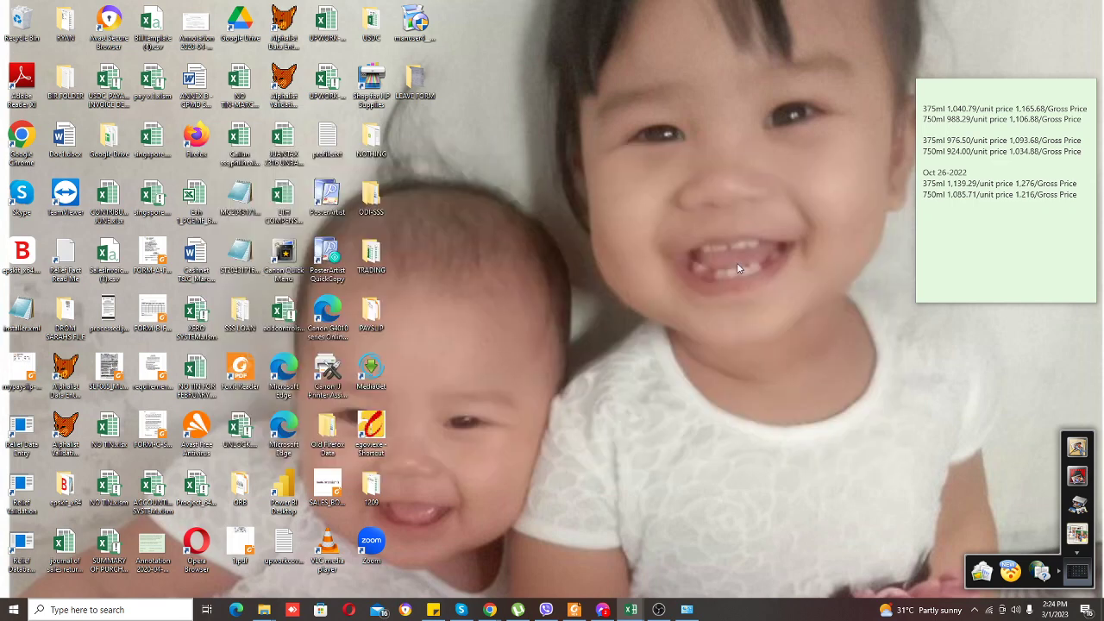